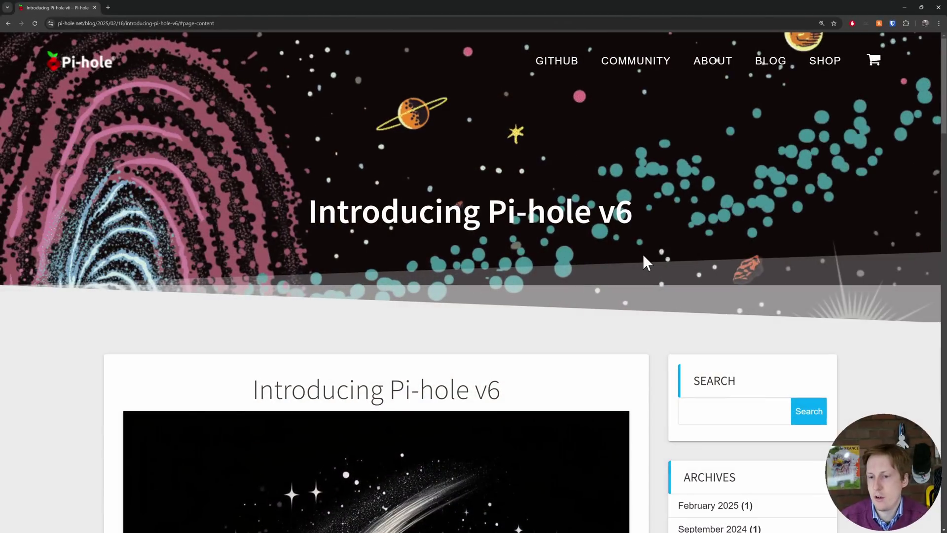
- Read the v6 post's 'At a glance' list through section 3, highlighting the lighttpd mention
{"action": "scroll", "coordinate": [643, 255], "scroll_direction": "down", "scroll_amount": 5}
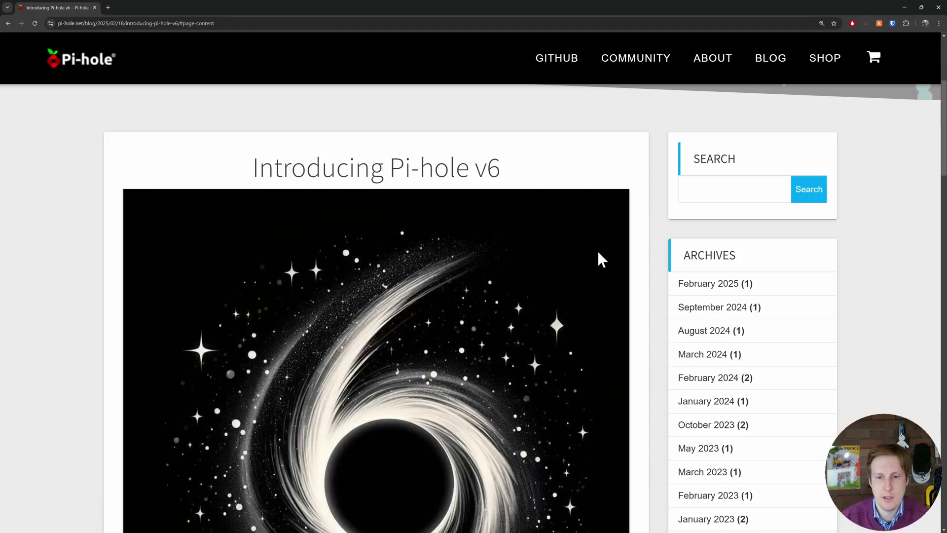
{"action": "scroll", "coordinate": [590, 253], "scroll_direction": "down", "scroll_amount": 4}
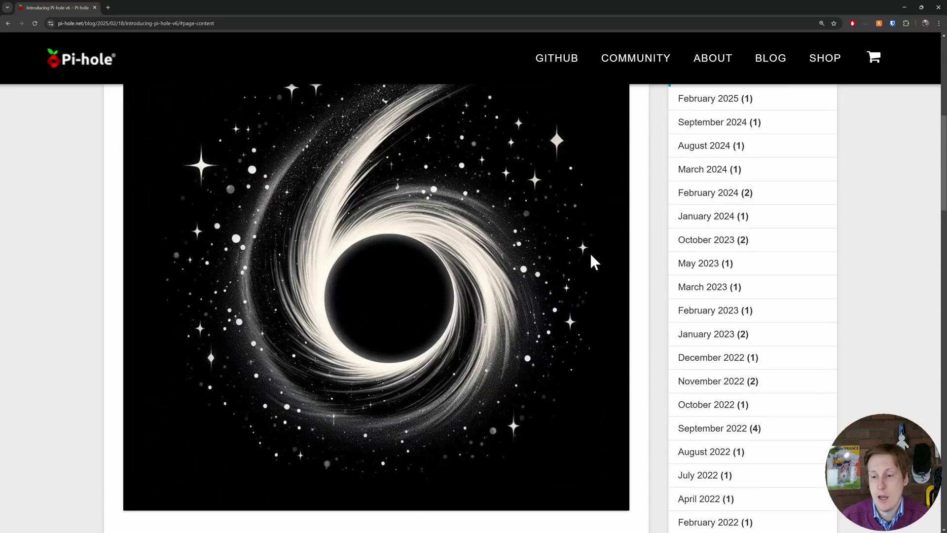
{"action": "scroll", "coordinate": [592, 252], "scroll_direction": "down", "scroll_amount": 5}
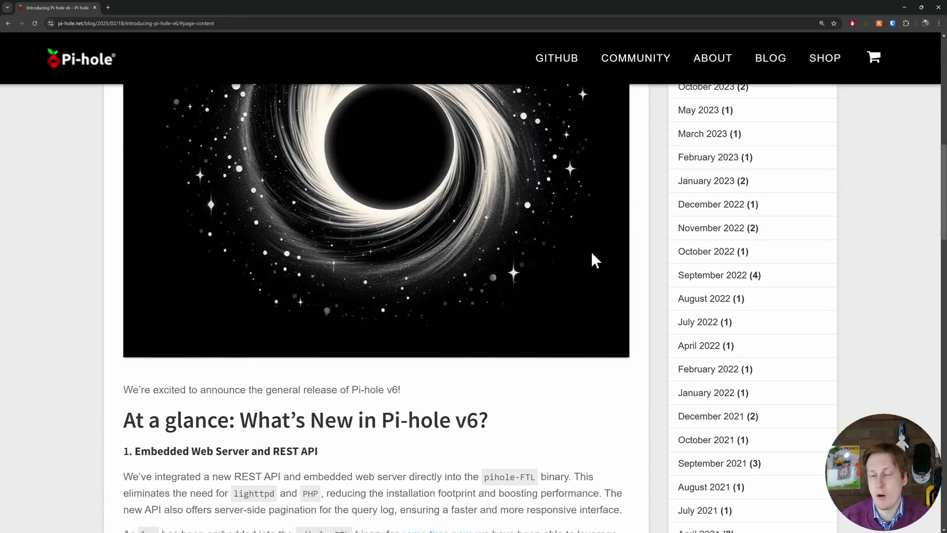
{"action": "scroll", "coordinate": [595, 260], "scroll_direction": "down", "scroll_amount": 2}
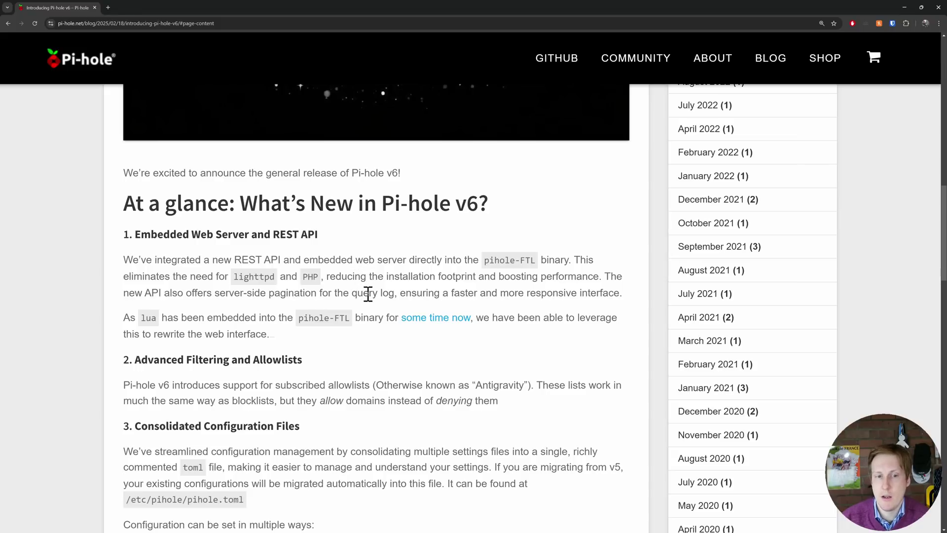
{"action": "left_click_drag", "start_coordinate": [232, 276], "coordinate": [287, 281]}
{"action": "left_click", "coordinate": [360, 282]}
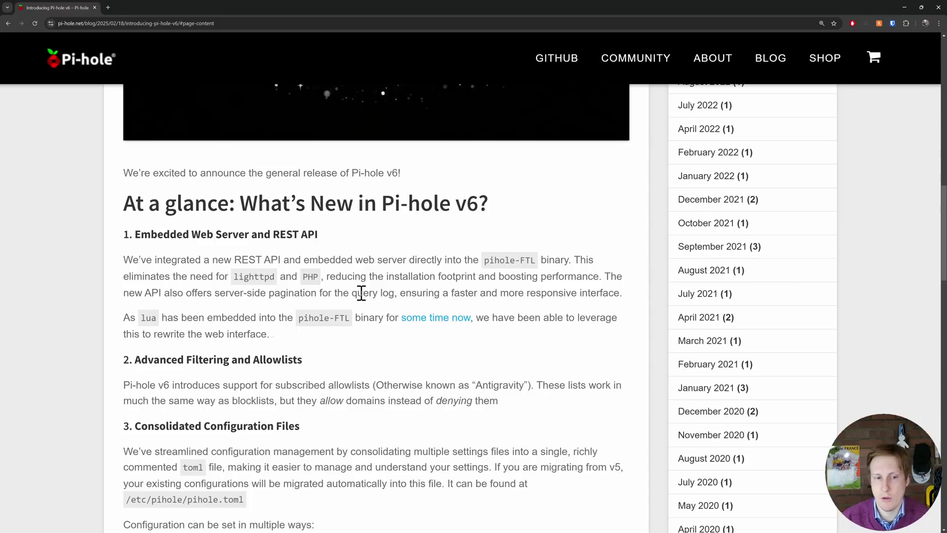
{"action": "scroll", "coordinate": [361, 293], "scroll_direction": "down", "scroll_amount": 4}
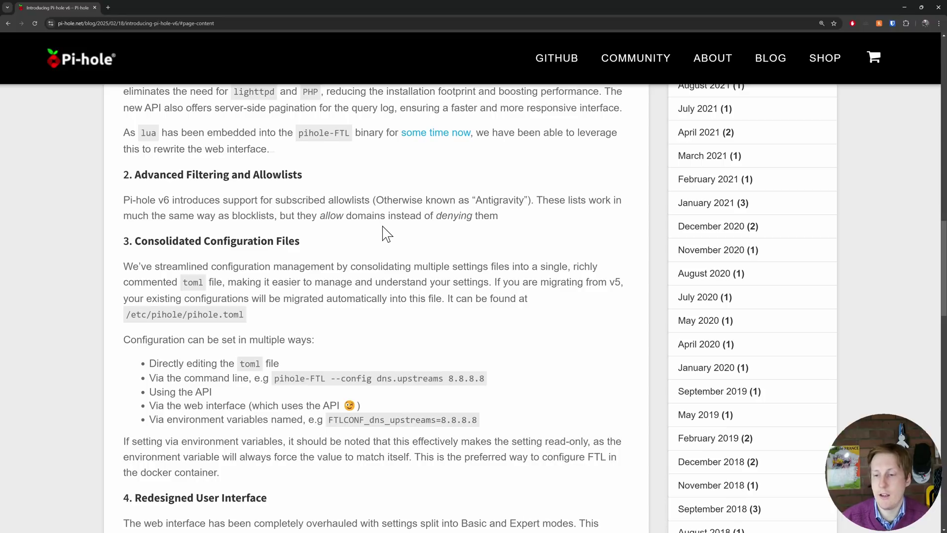
{"action": "scroll", "coordinate": [382, 233], "scroll_direction": "down", "scroll_amount": 1}
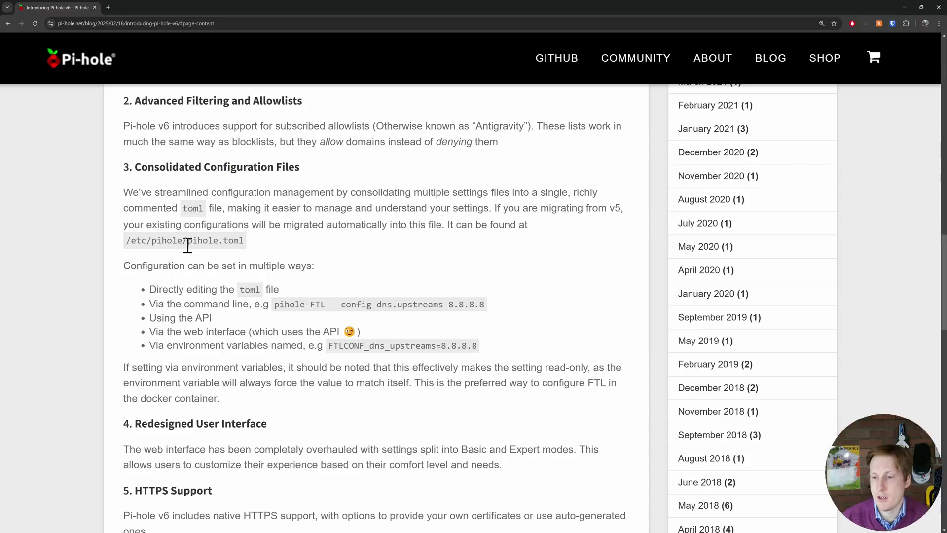
- Read v6 sections 4–6 and the Full Release Notes
{"action": "scroll", "coordinate": [189, 247], "scroll_direction": "down", "scroll_amount": 3}
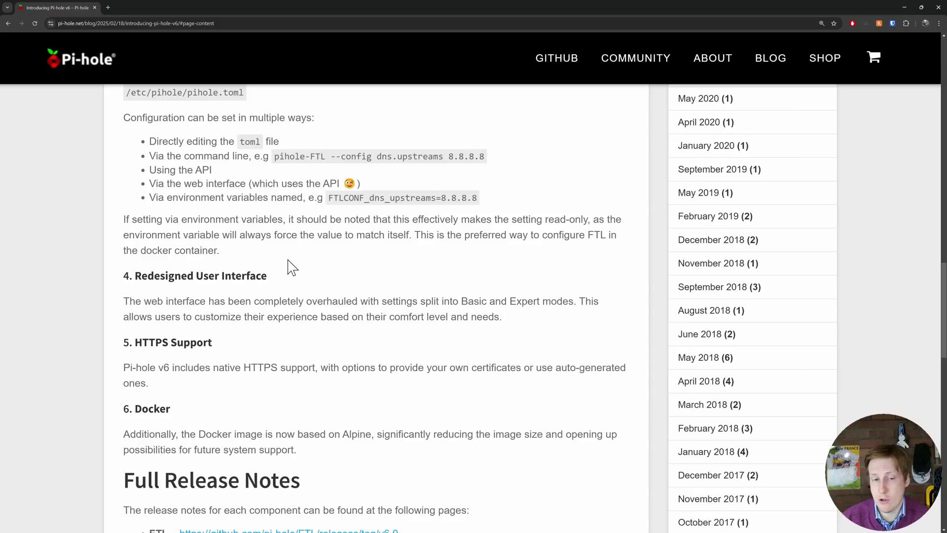
{"action": "scroll", "coordinate": [282, 296], "scroll_direction": "down", "scroll_amount": 2}
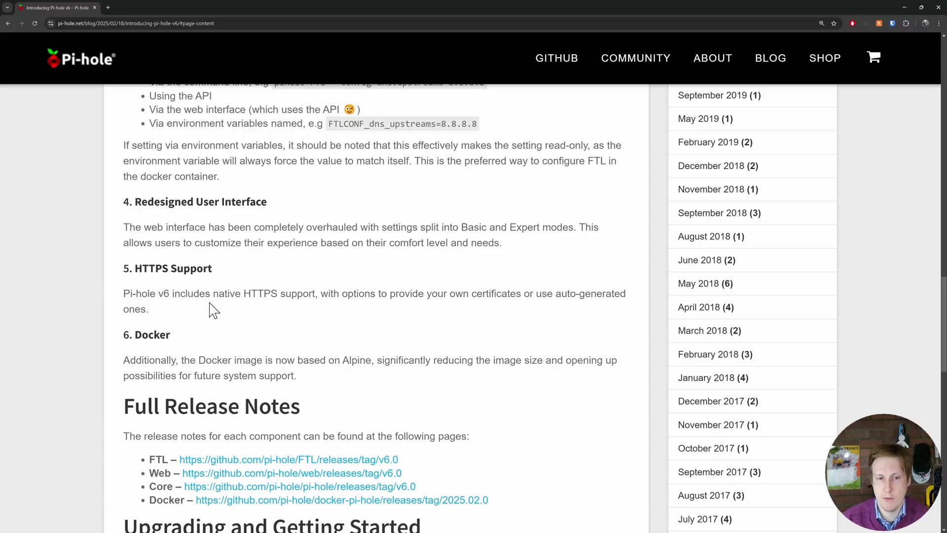
{"action": "scroll", "coordinate": [211, 310], "scroll_direction": "down", "scroll_amount": 2}
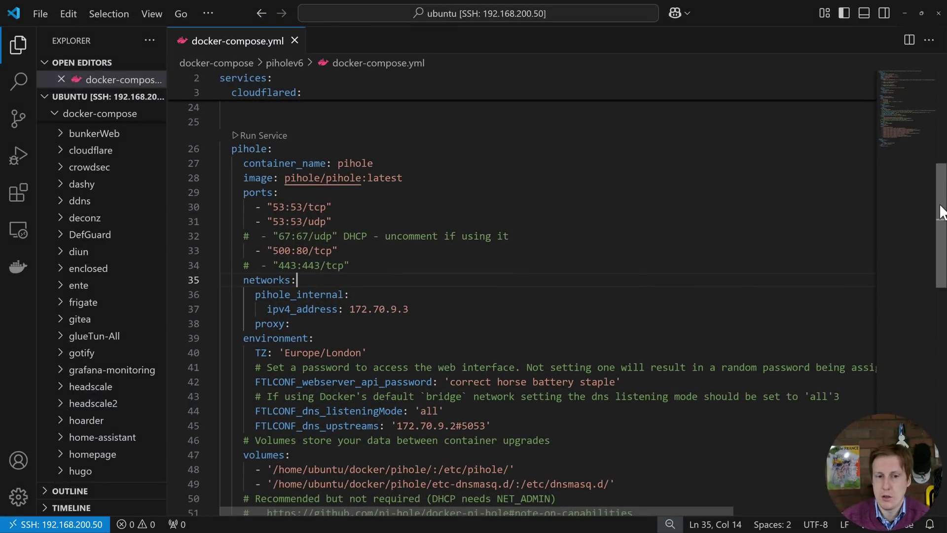
{"action": "left_click_drag", "start_coordinate": [942, 212], "coordinate": [943, 119]}
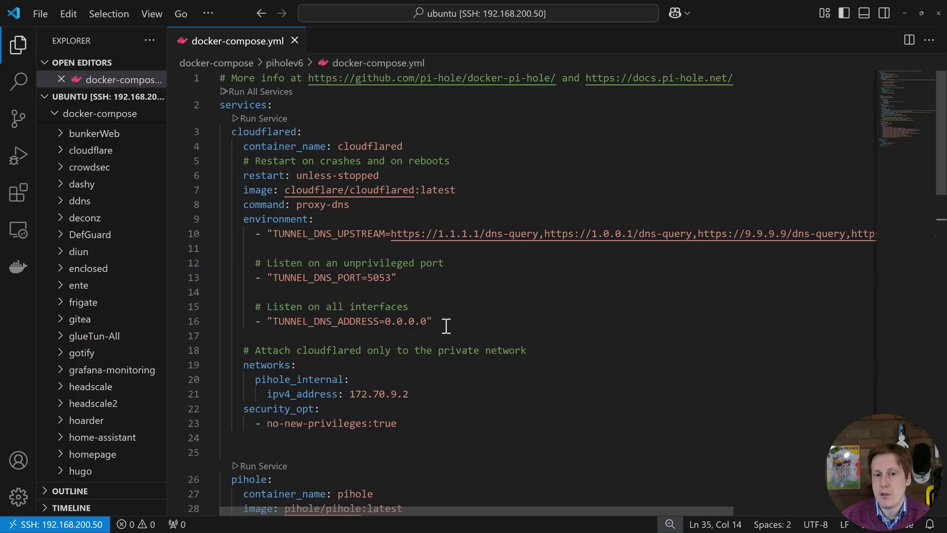
{"action": "scroll", "coordinate": [446, 326], "scroll_direction": "down", "scroll_amount": 6}
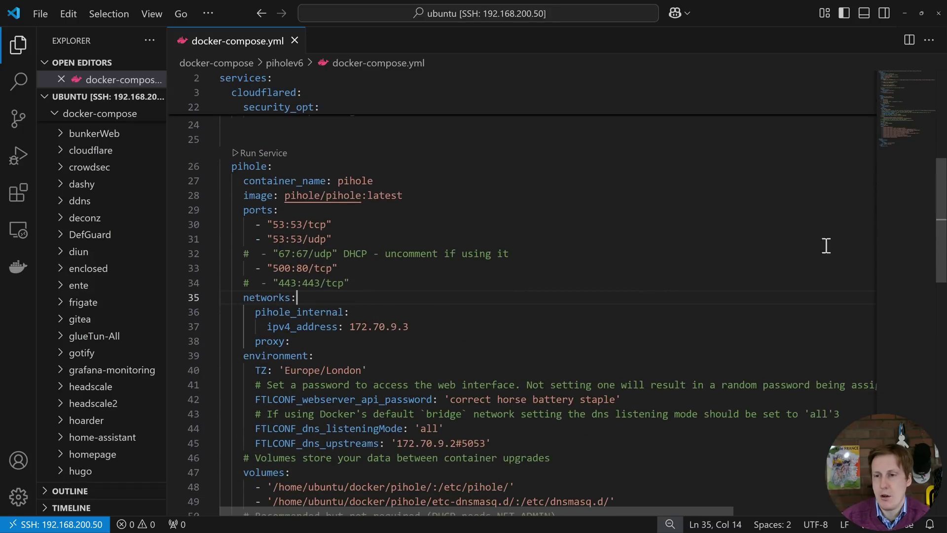
{"action": "left_click_drag", "start_coordinate": [941, 209], "coordinate": [939, 175]}
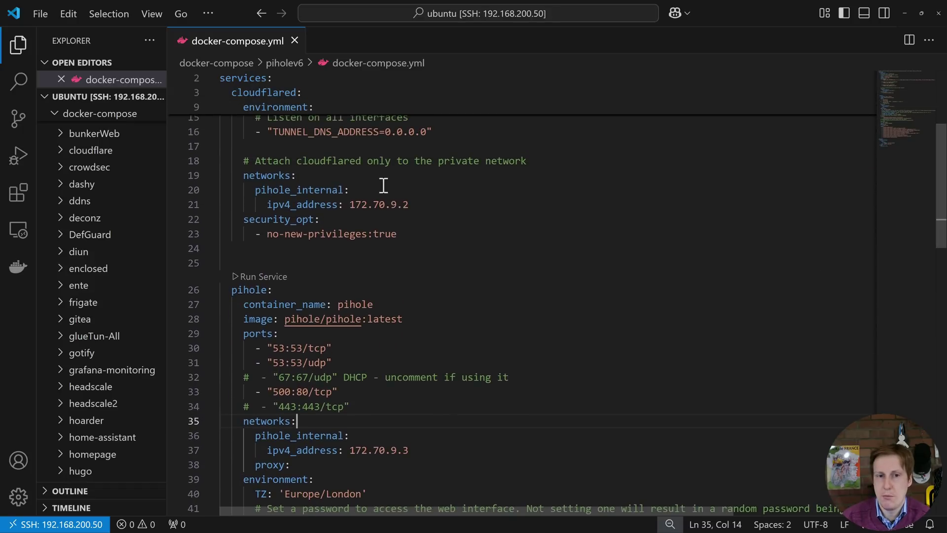
{"action": "left_click_drag", "start_coordinate": [255, 190], "coordinate": [412, 213]}
{"action": "left_click", "coordinate": [412, 217]}
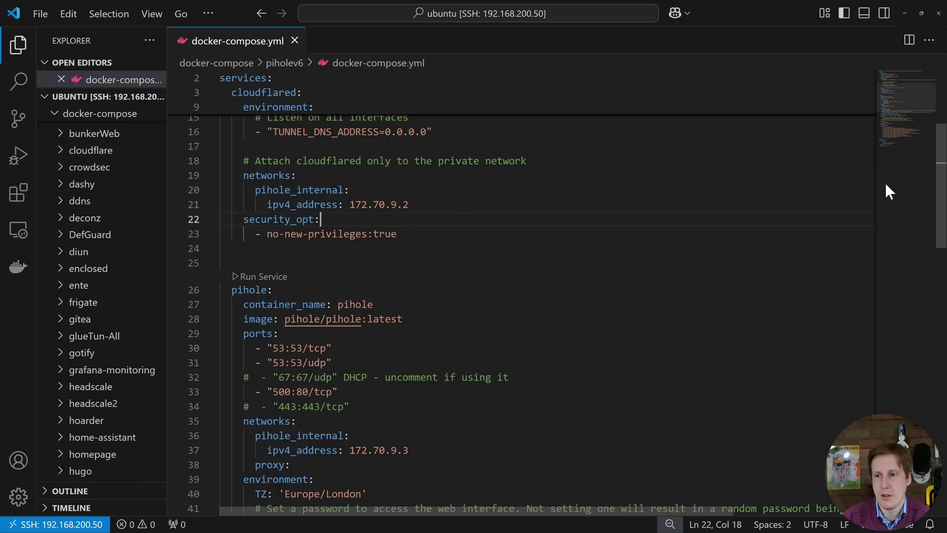
{"action": "left_click_drag", "start_coordinate": [940, 182], "coordinate": [943, 374]}
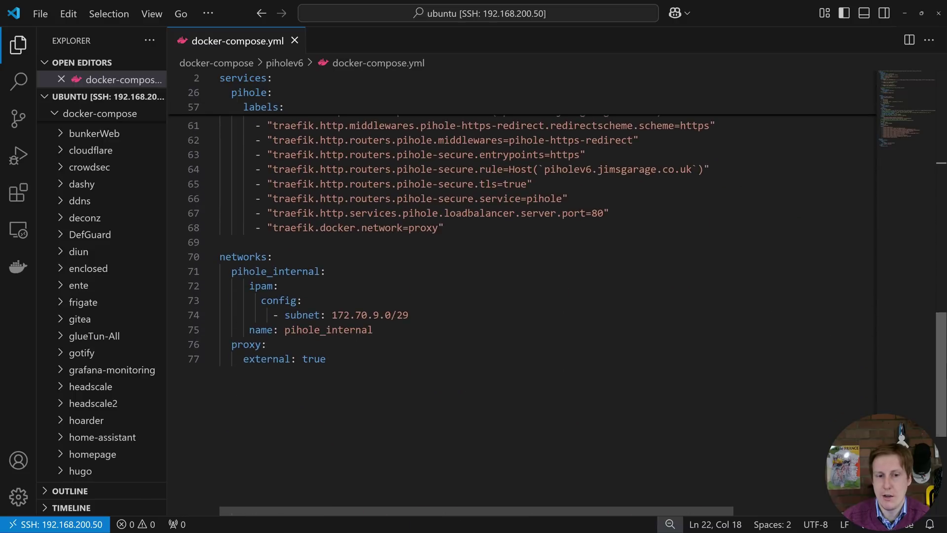
{"action": "left_click_drag", "start_coordinate": [409, 316], "coordinate": [326, 315]}
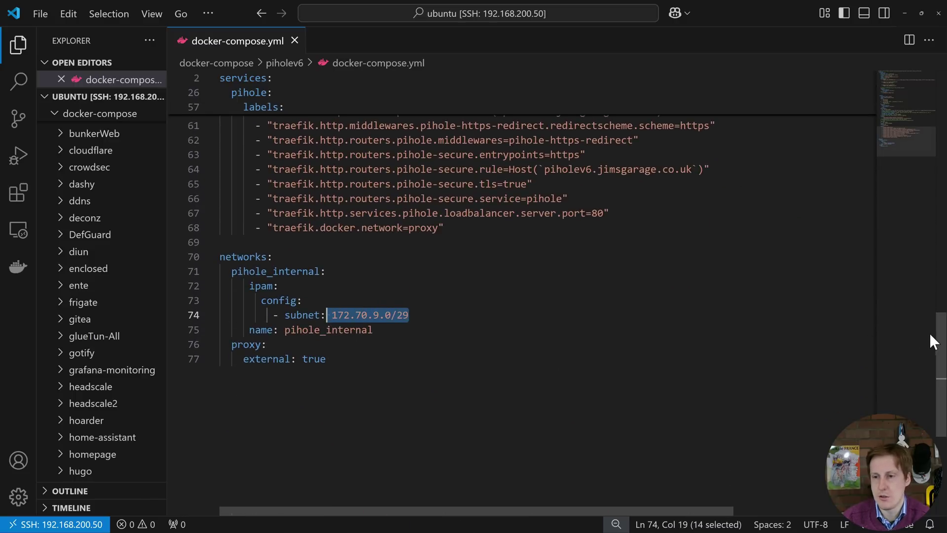
{"action": "left_click_drag", "start_coordinate": [933, 333], "coordinate": [928, 138]}
{"action": "left_click_drag", "start_coordinate": [344, 219], "coordinate": [410, 219]}
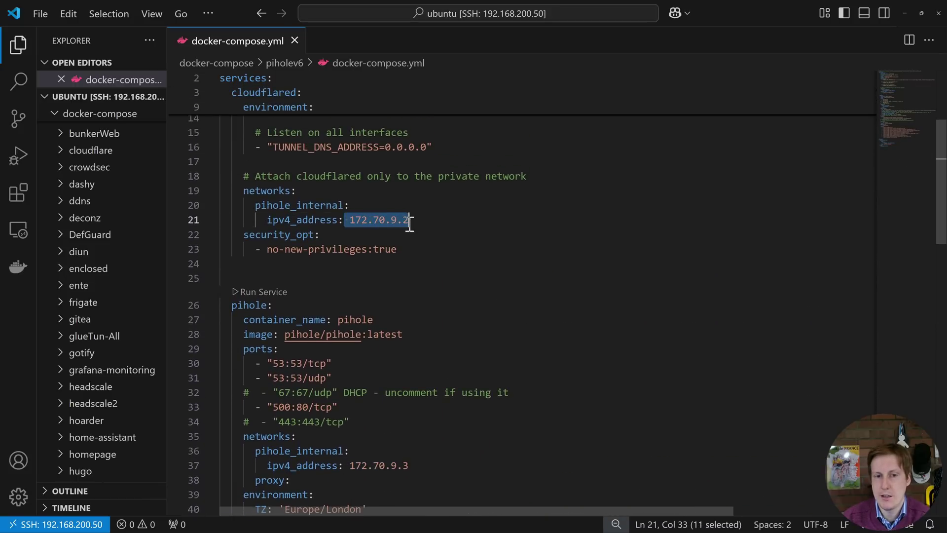
{"action": "scroll", "coordinate": [382, 326], "scroll_direction": "down", "scroll_amount": 2}
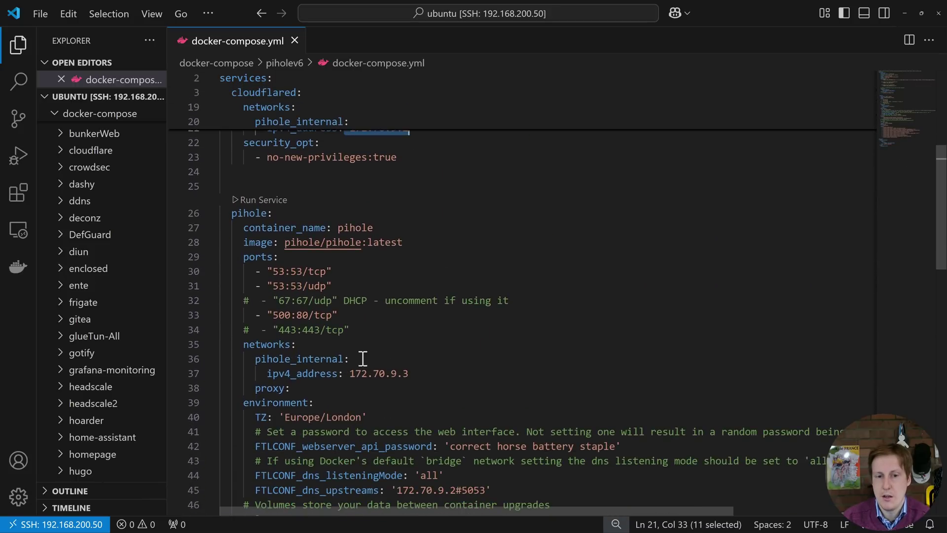
{"action": "left_click_drag", "start_coordinate": [349, 374], "coordinate": [420, 376]}
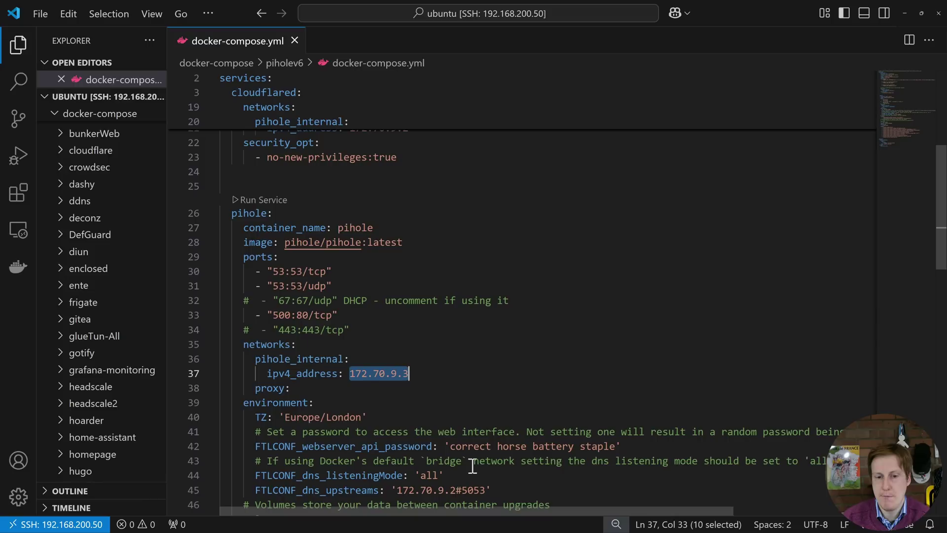
{"action": "left_click_drag", "start_coordinate": [255, 490], "coordinate": [475, 492]}
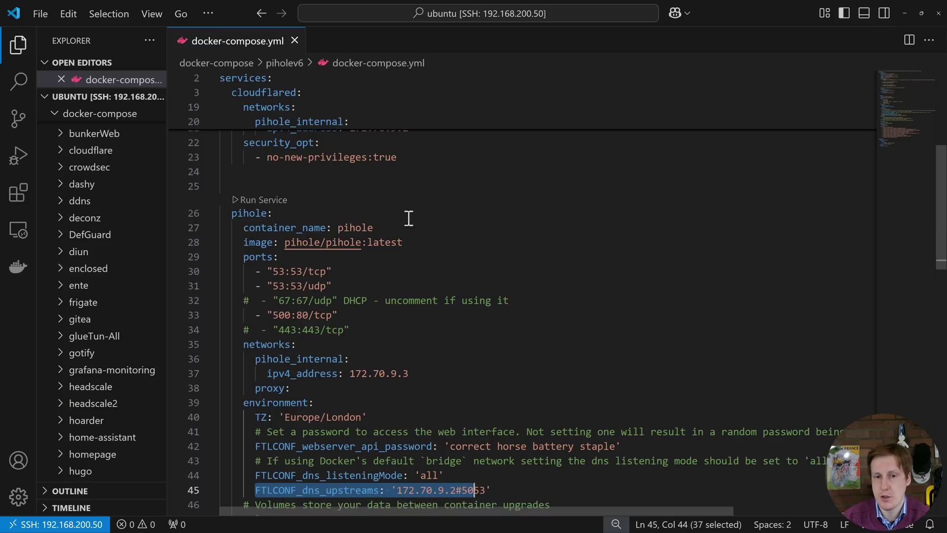
{"action": "left_click", "coordinate": [444, 240]}
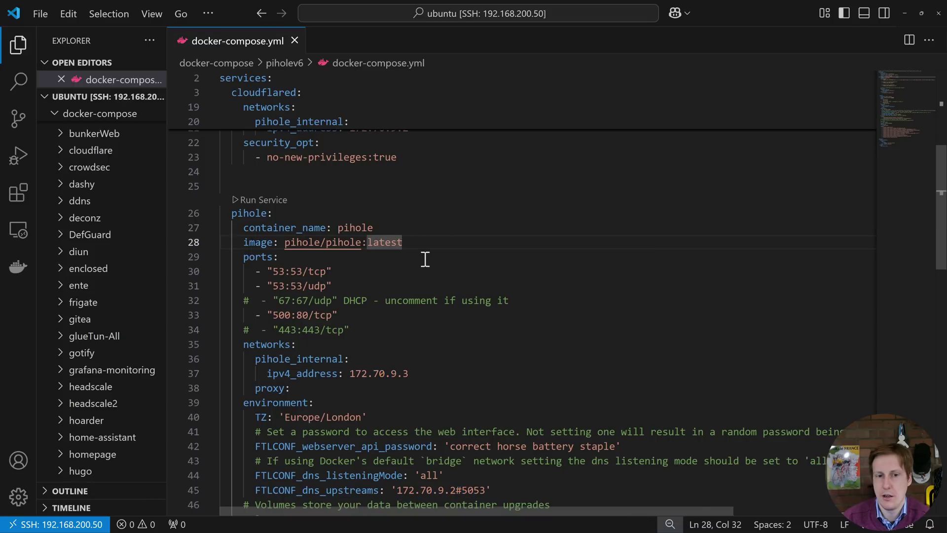
{"action": "scroll", "coordinate": [430, 267], "scroll_direction": "down", "scroll_amount": 3}
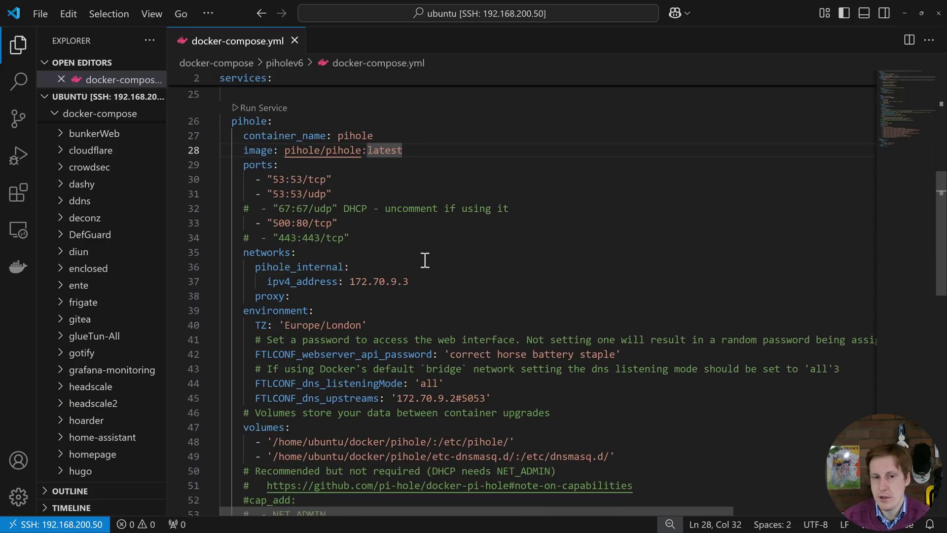
{"action": "left_click", "coordinate": [358, 179]}
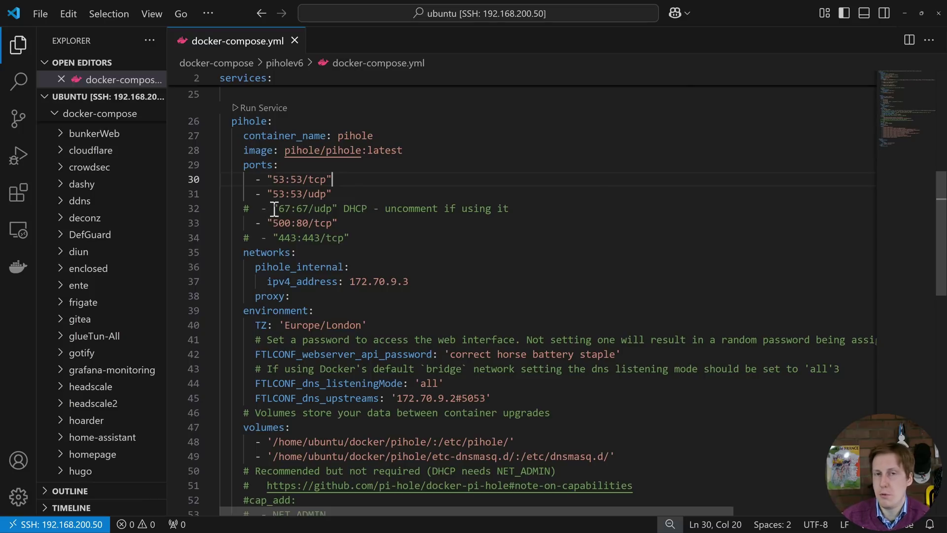
{"action": "scroll", "coordinate": [940, 261], "scroll_direction": "down", "scroll_amount": 3}
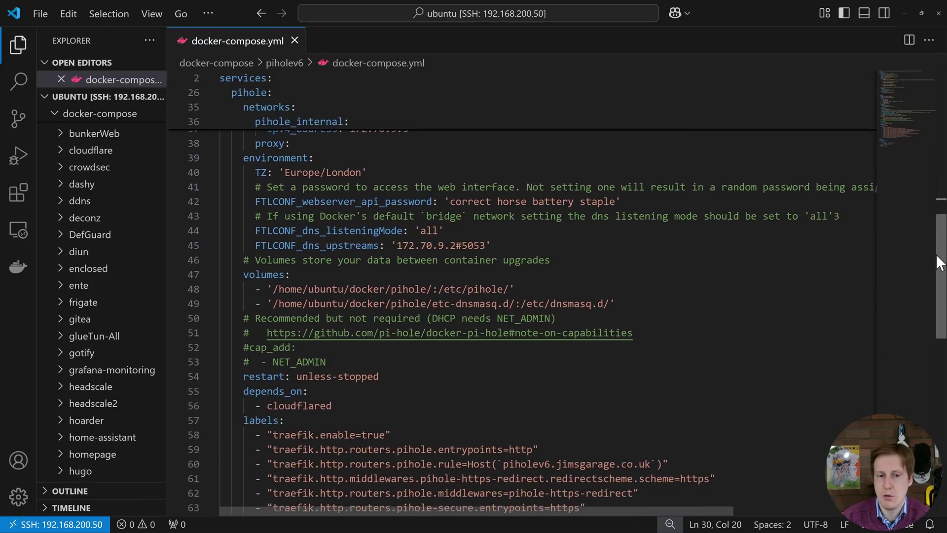
{"action": "scroll", "coordinate": [940, 261], "scroll_direction": "down", "scroll_amount": 1}
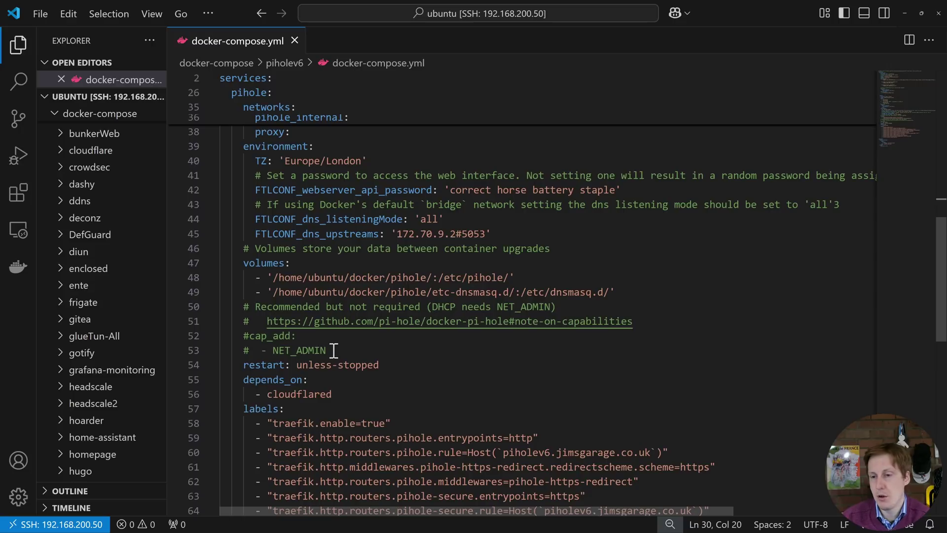
{"action": "scroll", "coordinate": [334, 350], "scroll_direction": "up", "scroll_amount": 1}
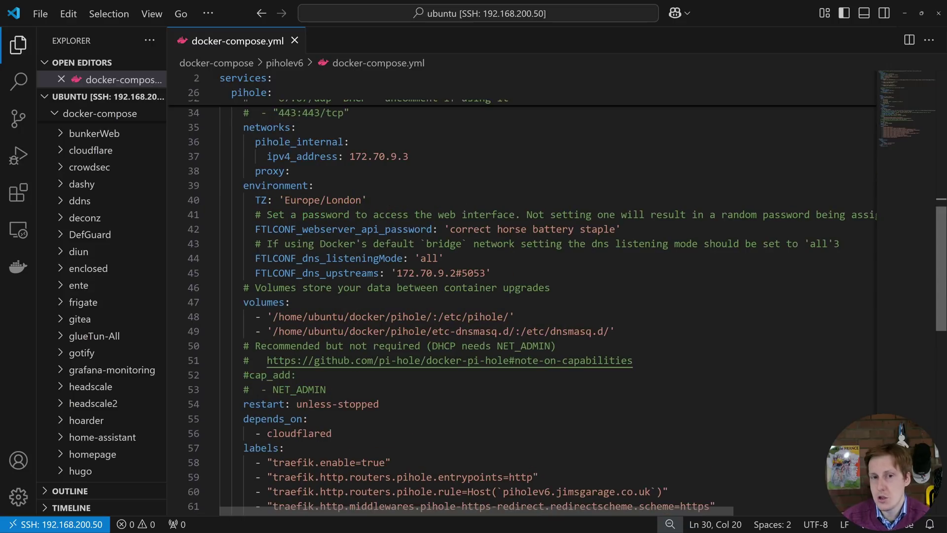
{"action": "scroll", "coordinate": [944, 270], "scroll_direction": "up", "scroll_amount": 2}
{"action": "scroll", "coordinate": [944, 271], "scroll_direction": "down", "scroll_amount": 1}
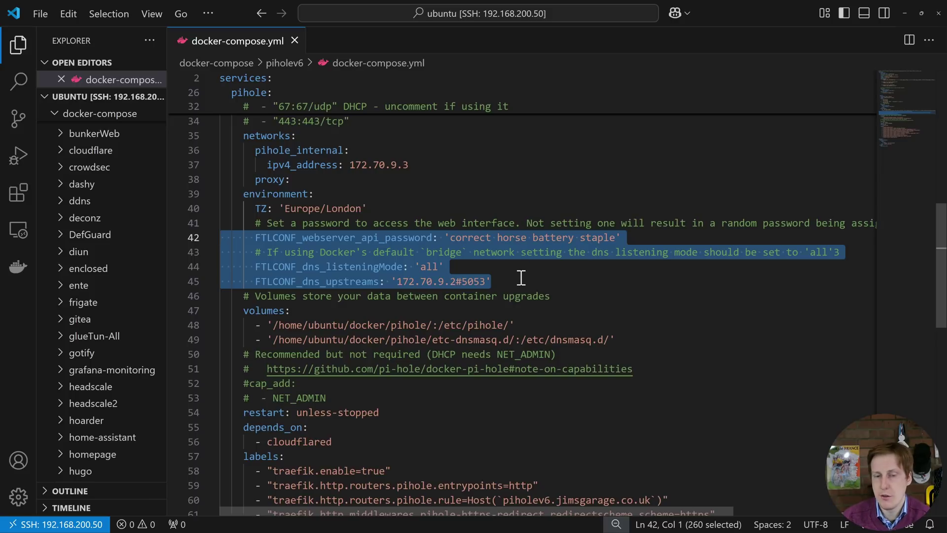
{"action": "left_click", "coordinate": [520, 279]}
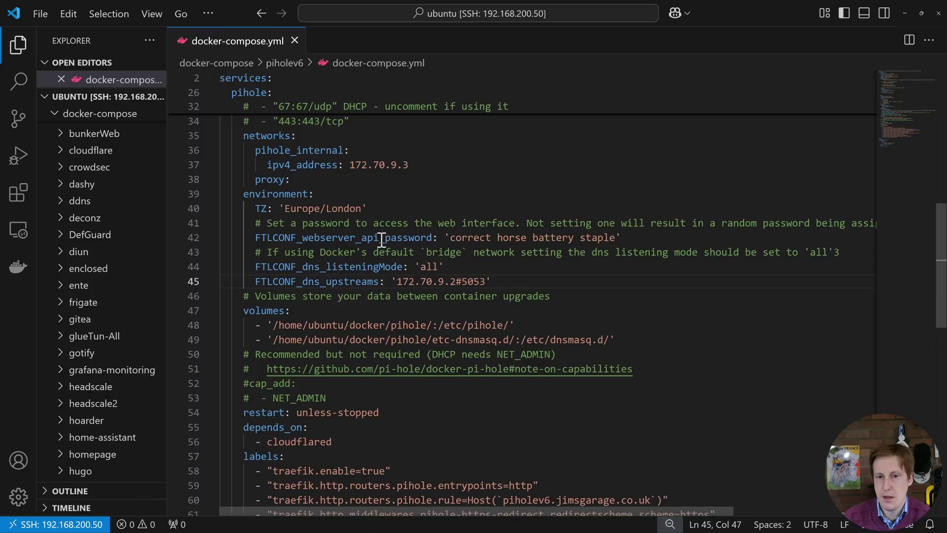
{"action": "left_click_drag", "start_coordinate": [450, 237], "coordinate": [616, 236]}
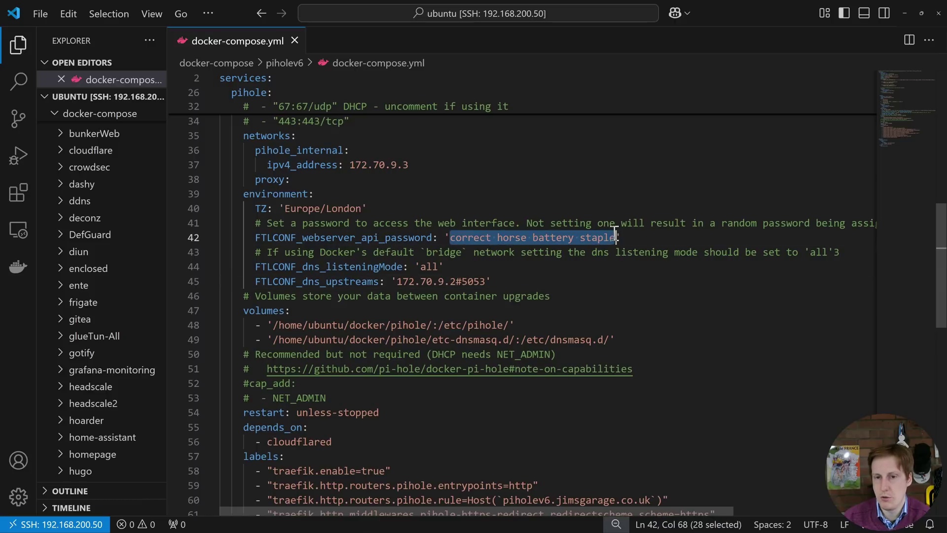
{"action": "left_click", "coordinate": [472, 266]}
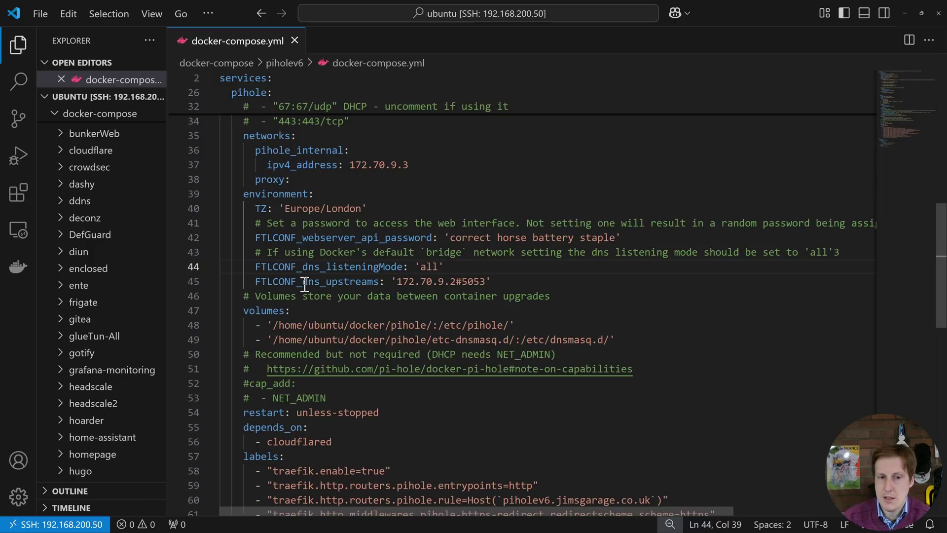
{"action": "left_click_drag", "start_coordinate": [303, 282], "coordinate": [379, 285]}
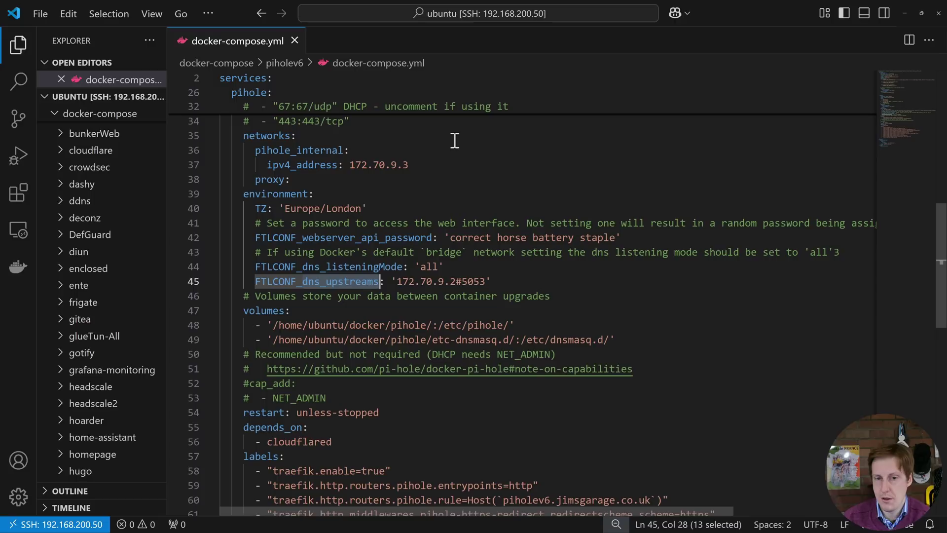
{"action": "scroll", "coordinate": [470, 285], "scroll_direction": "down", "scroll_amount": 2}
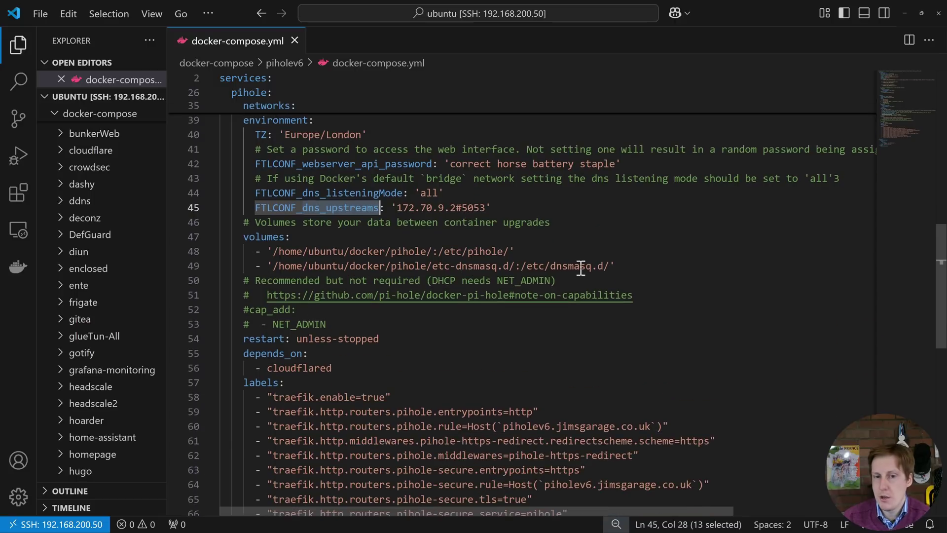
{"action": "left_click_drag", "start_coordinate": [438, 251], "coordinate": [514, 252]}
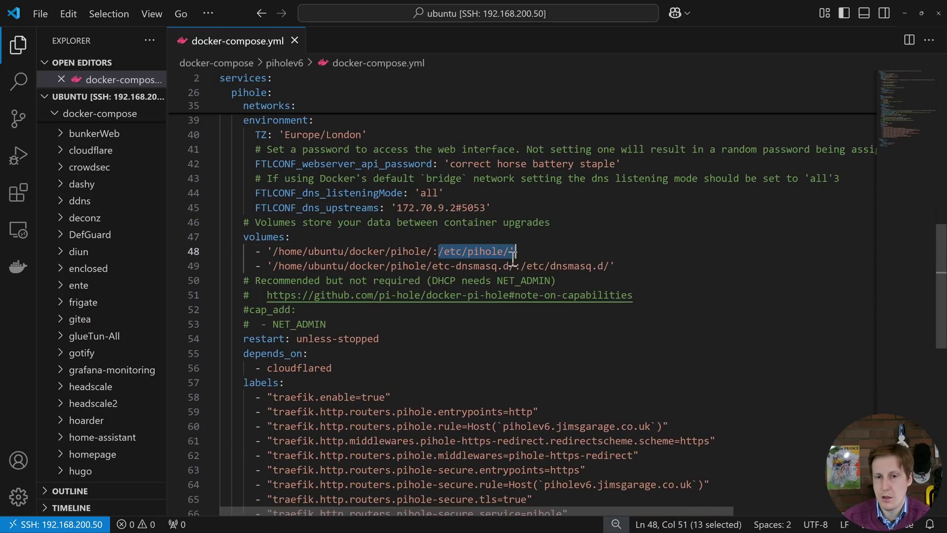
{"action": "left_click_drag", "start_coordinate": [272, 251], "coordinate": [432, 248]}
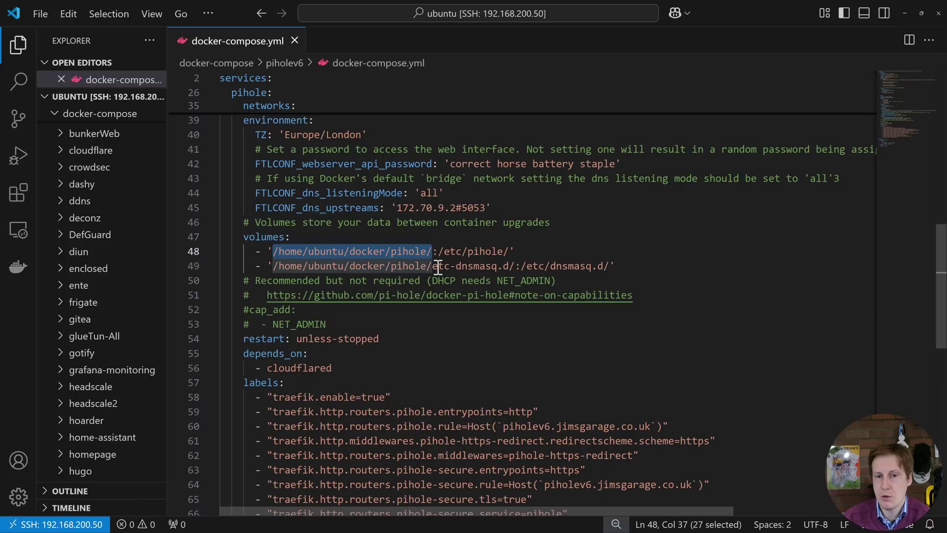
{"action": "left_click", "coordinate": [438, 267]}
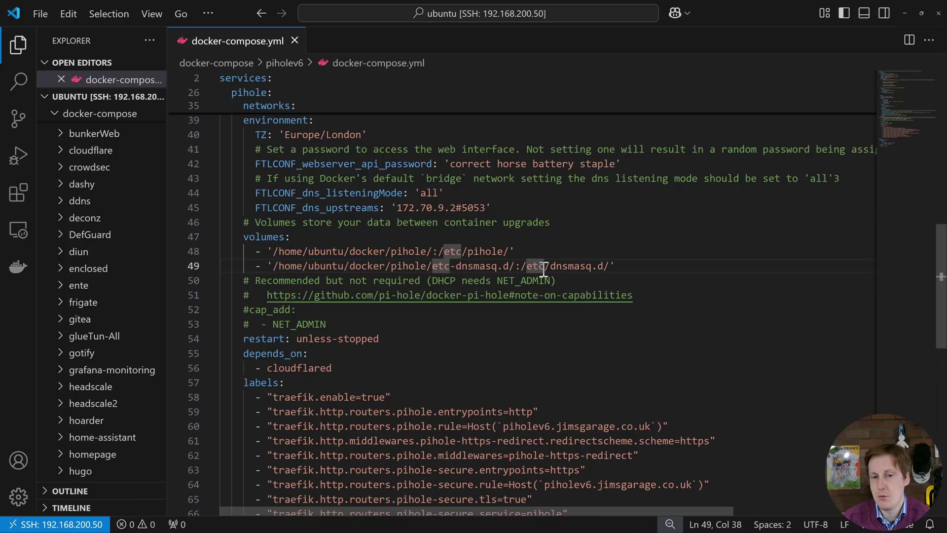
{"action": "scroll", "coordinate": [527, 325], "scroll_direction": "down", "scroll_amount": 2}
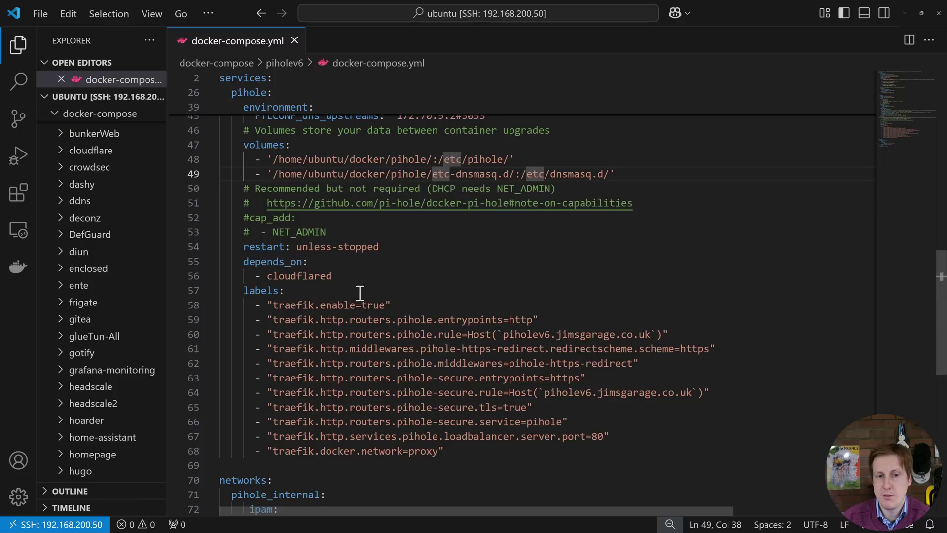
{"action": "double_click", "coordinate": [332, 277]}
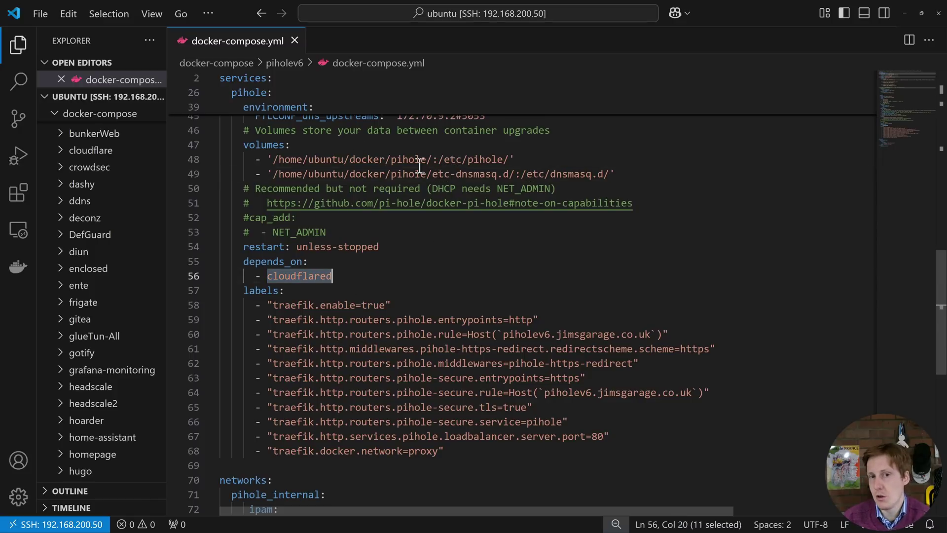
{"action": "left_click", "coordinate": [445, 263]}
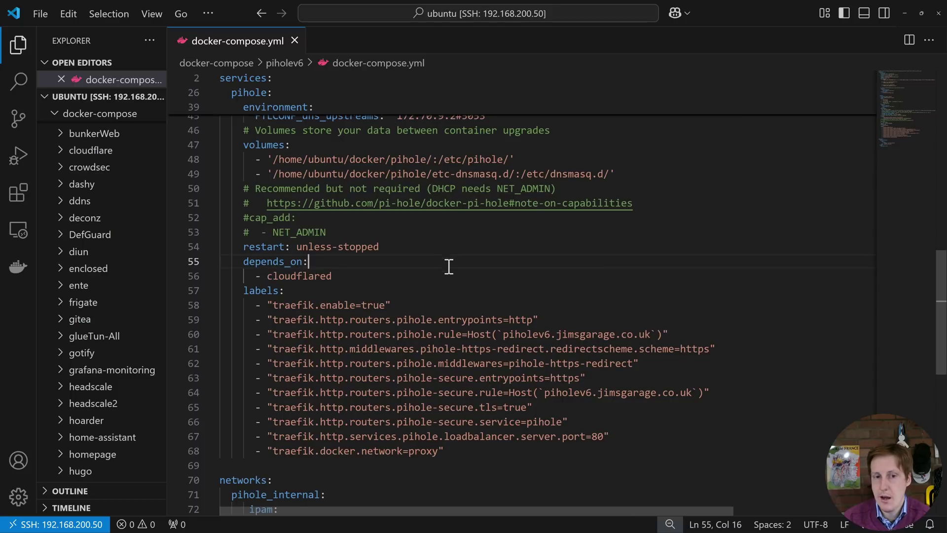
{"action": "scroll", "coordinate": [448, 269], "scroll_direction": "down", "scroll_amount": 2}
{"action": "scroll", "coordinate": [448, 273], "scroll_direction": "down", "scroll_amount": 1}
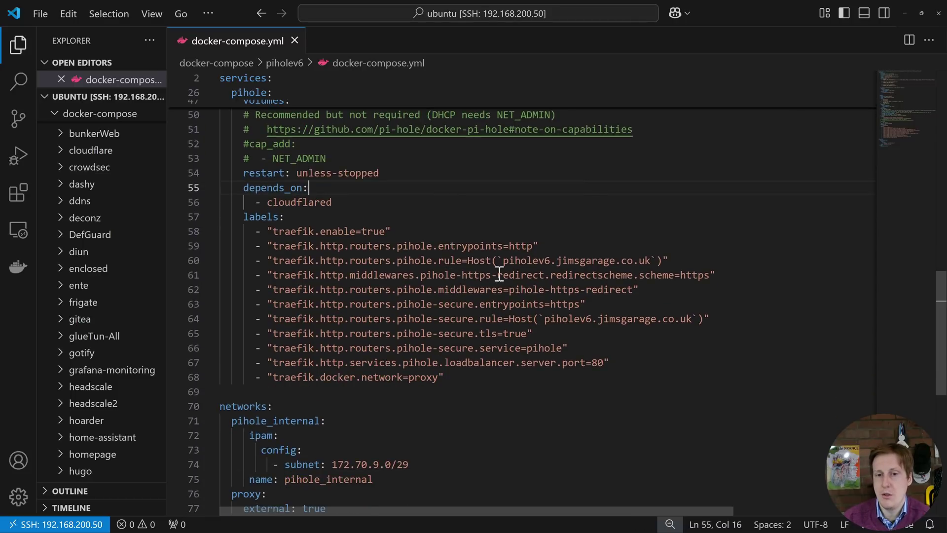
{"action": "double_click", "coordinate": [517, 262]}
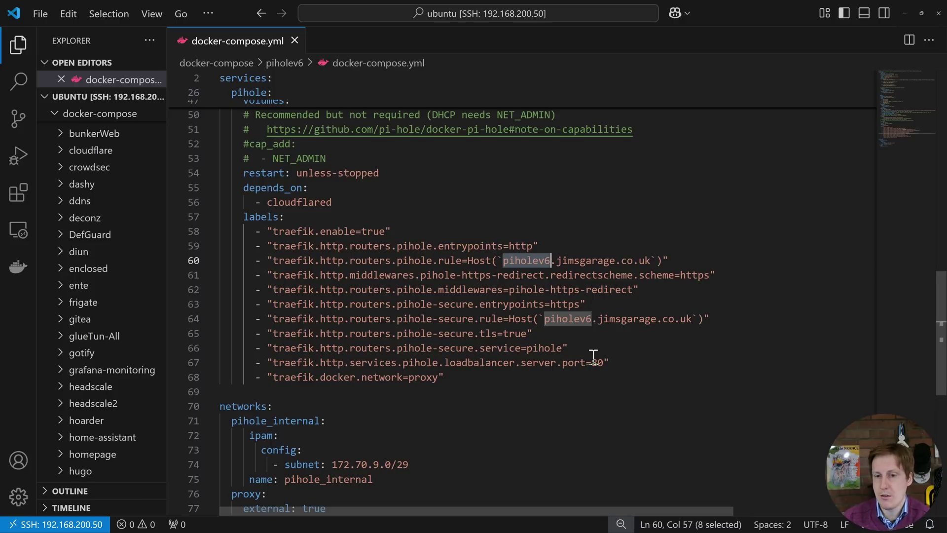
{"action": "scroll", "coordinate": [593, 355], "scroll_direction": "down", "scroll_amount": 2}
{"action": "left_click", "coordinate": [568, 360]}
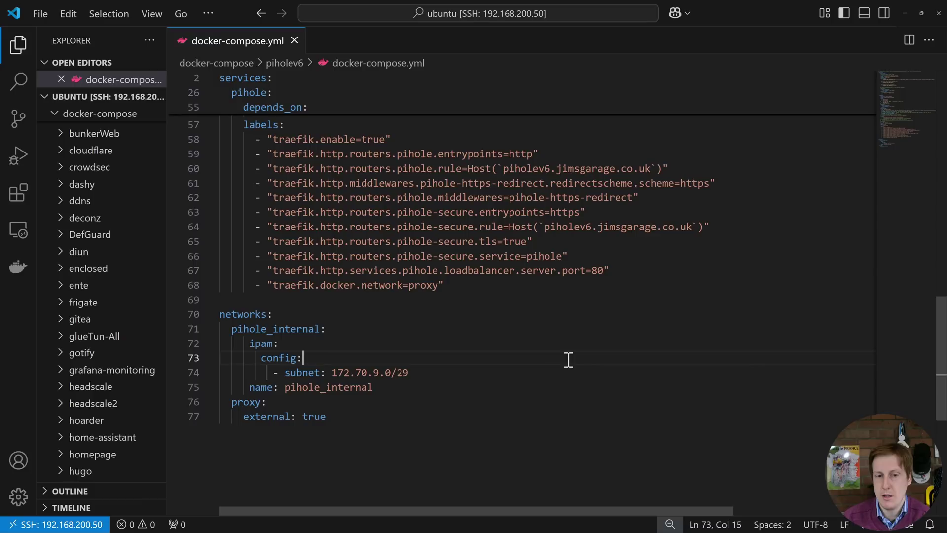
{"action": "left_click_drag", "start_coordinate": [335, 416], "coordinate": [223, 408]}
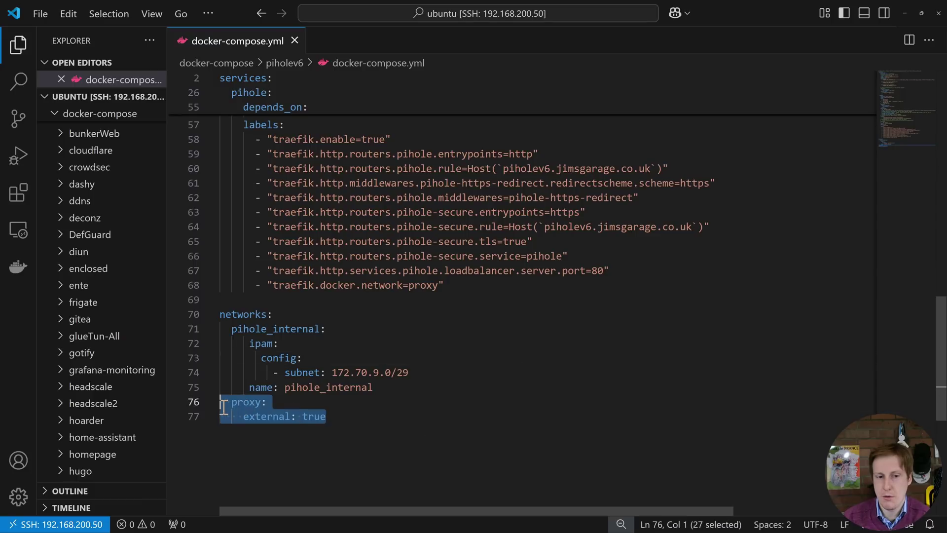
{"action": "left_click", "coordinate": [494, 371]}
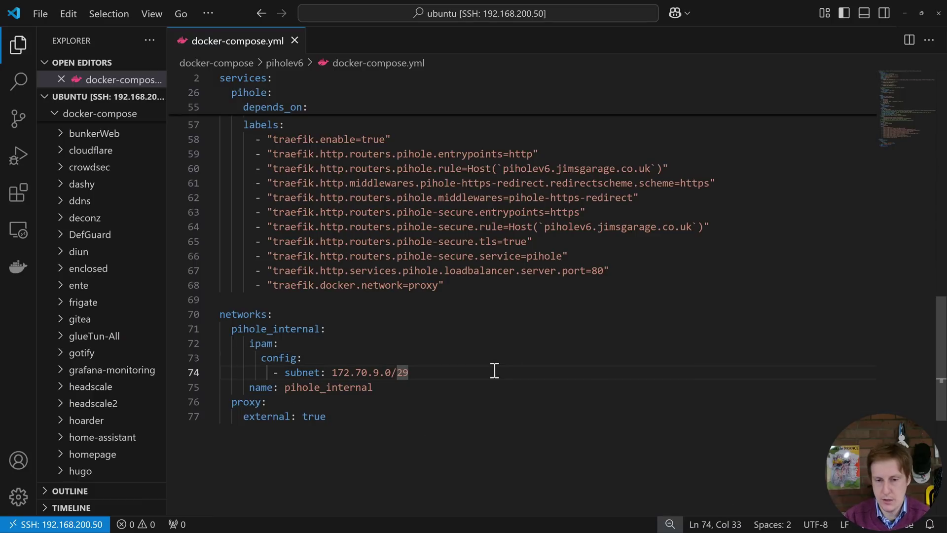
{"action": "key", "text": "ctrl+grave"}
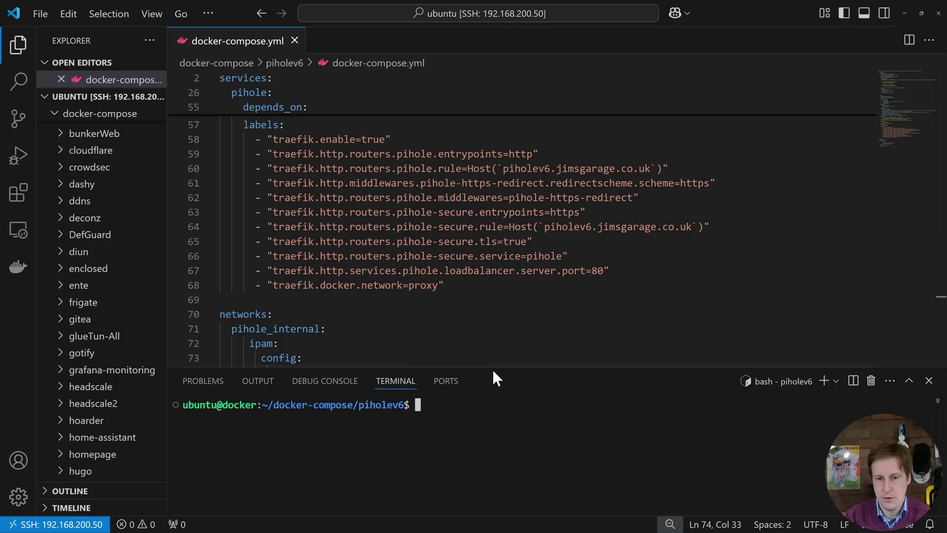
- Run 'sudo docker compose up -d' to pull and start the Pi-hole and cloudflared containers
{"action": "key", "text": "Up"}
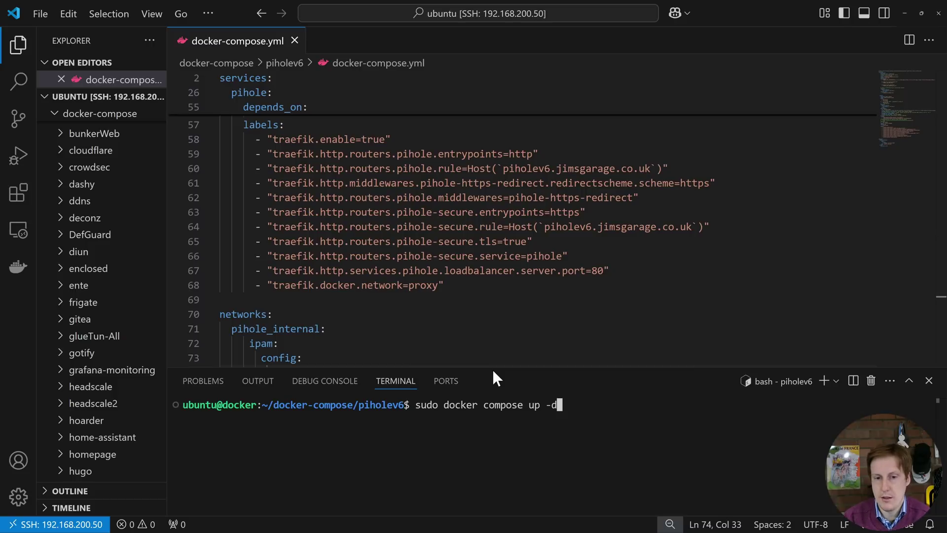
{"action": "key", "text": "Return"}
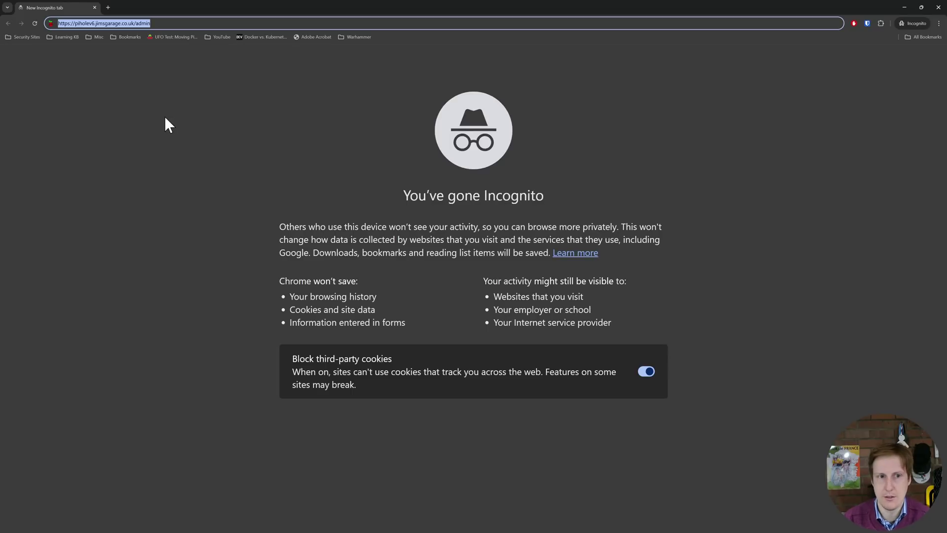
- Load the piholev6 /admin page and log in with the compose file's FTLCONF_webserver_api_password value
{"action": "key", "text": "Return"}
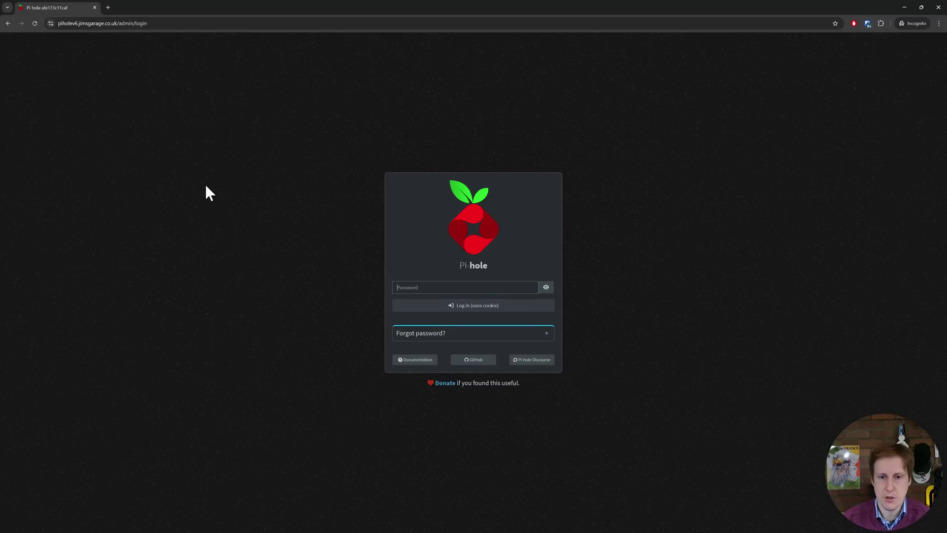
{"action": "key", "text": "ctrl+plus"}
{"action": "key", "text": "ctrl+plus"}
{"action": "key", "text": "ctrl+plus"}
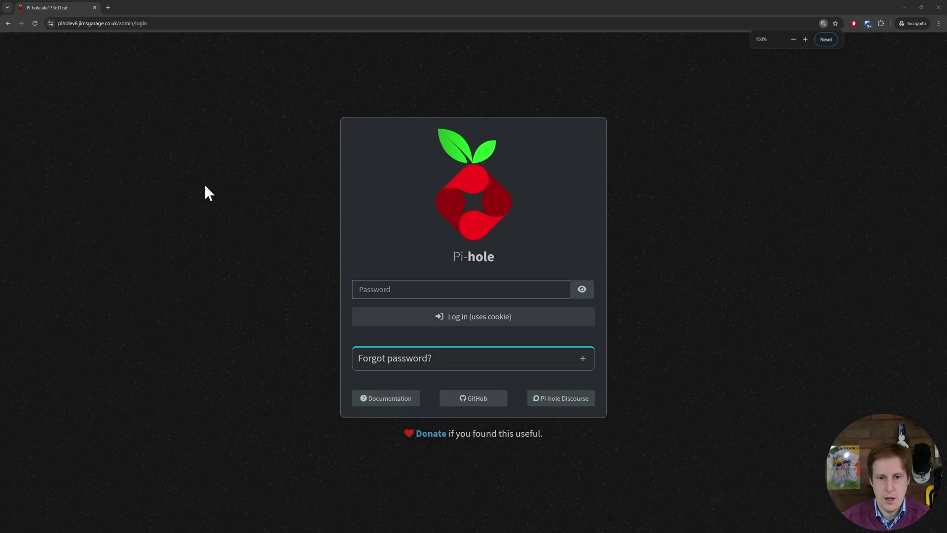
{"action": "key", "text": "alt+Tab"}
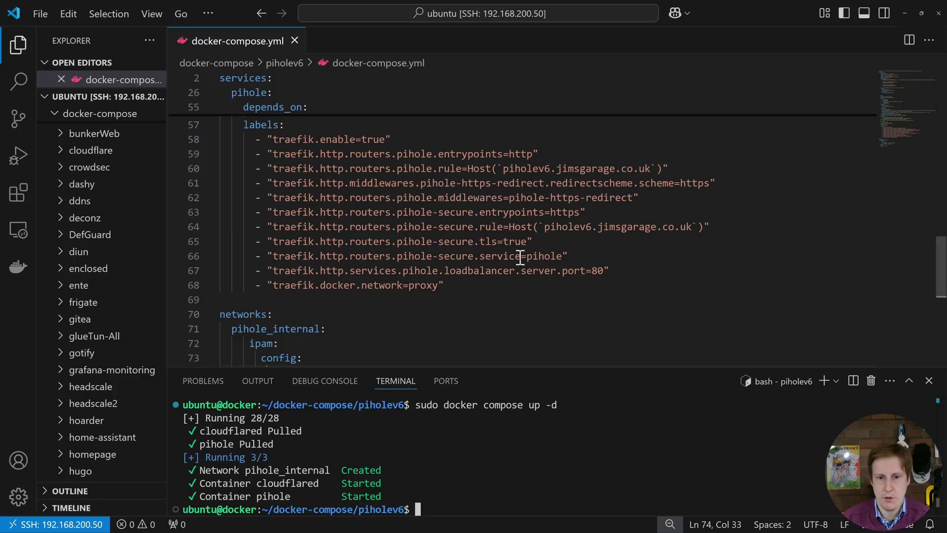
{"action": "scroll", "coordinate": [514, 259], "scroll_direction": "up", "scroll_amount": 2}
{"action": "scroll", "coordinate": [514, 259], "scroll_direction": "up", "scroll_amount": 4}
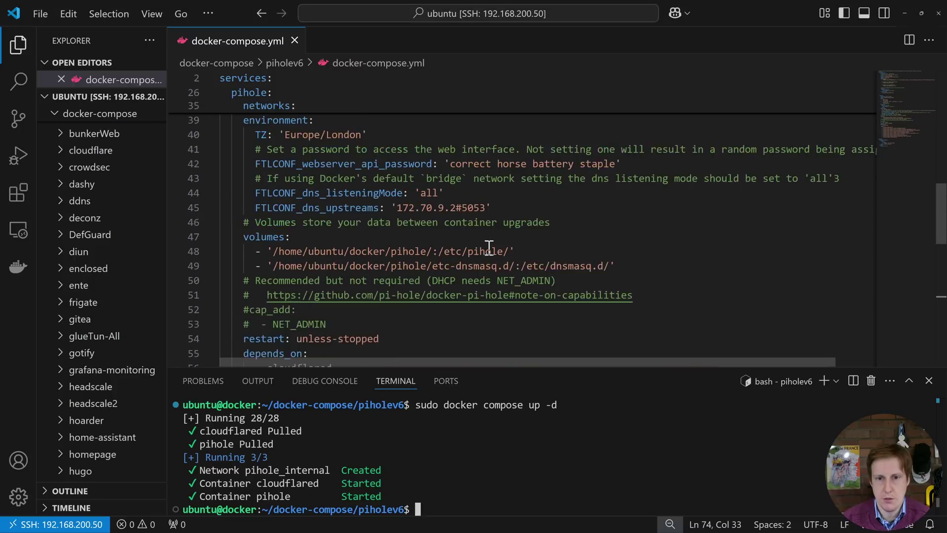
{"action": "left_click_drag", "start_coordinate": [450, 200], "coordinate": [616, 201]}
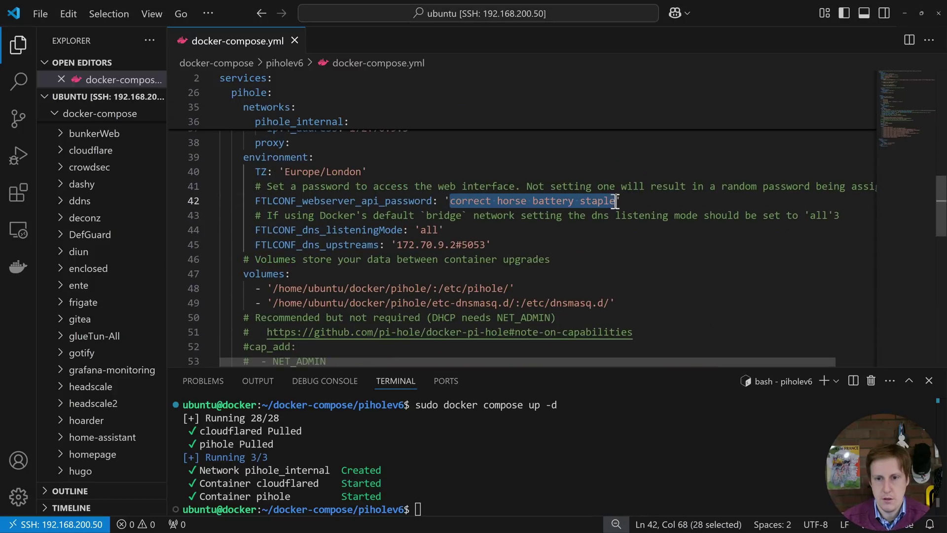
{"action": "key", "text": "alt+Tab"}
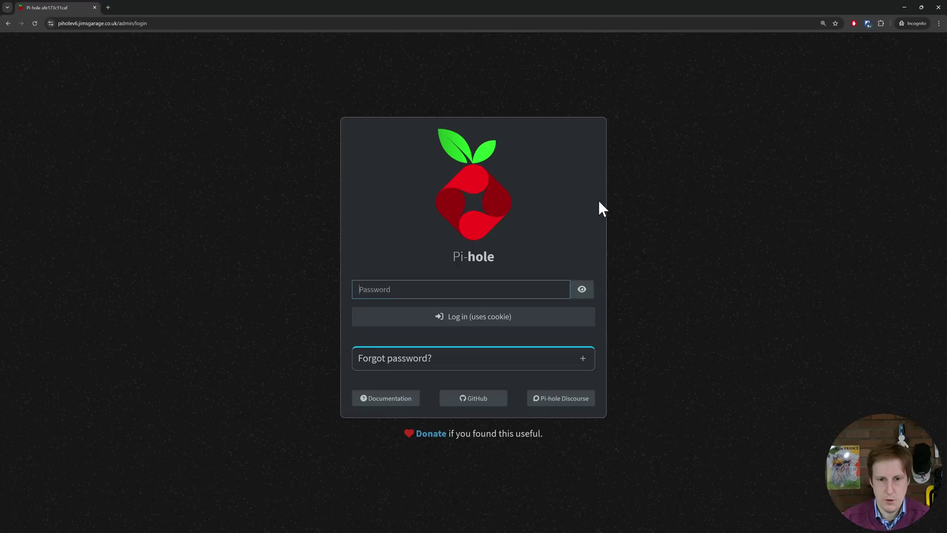
{"action": "key", "text": "ctrl+v"}
{"action": "left_click", "coordinate": [487, 319]}
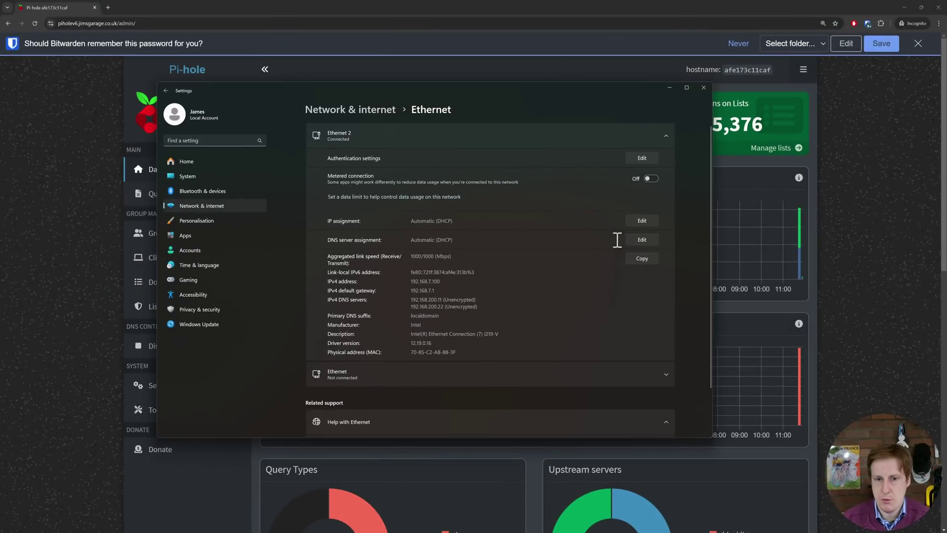
- Set Ethernet DNS assignment to Manual IPv4 with preferred server 192.168.200.50 and save
{"action": "left_click", "coordinate": [641, 239]}
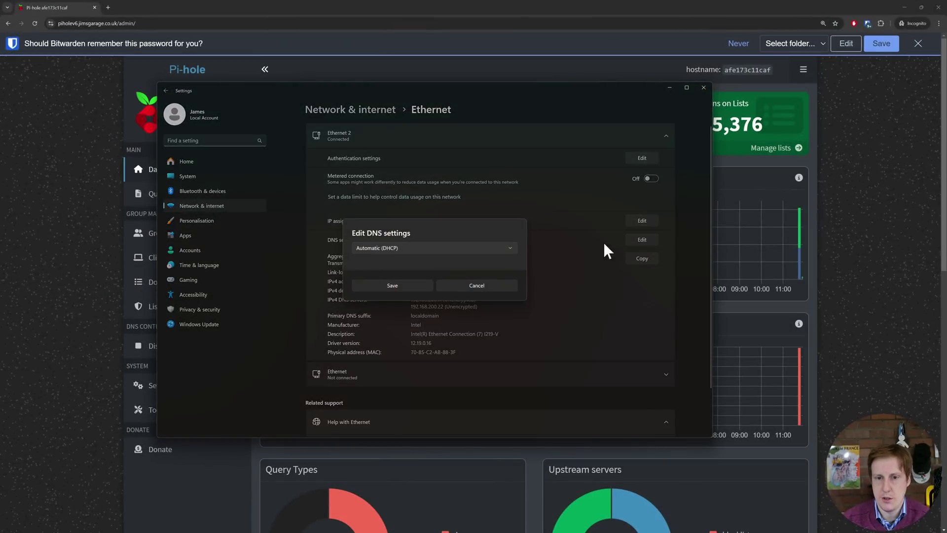
{"action": "left_click", "coordinate": [452, 248]}
{"action": "left_click", "coordinate": [399, 262]}
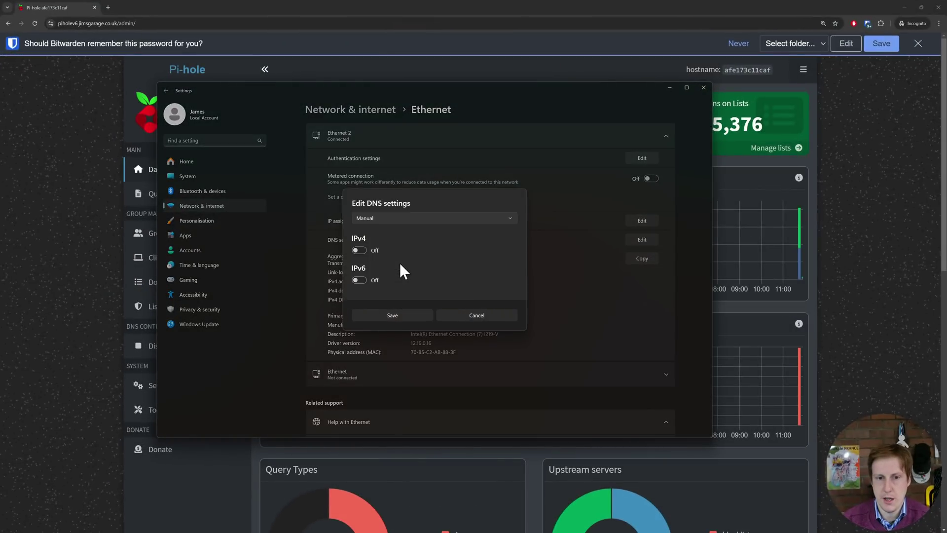
{"action": "left_click", "coordinate": [359, 250]}
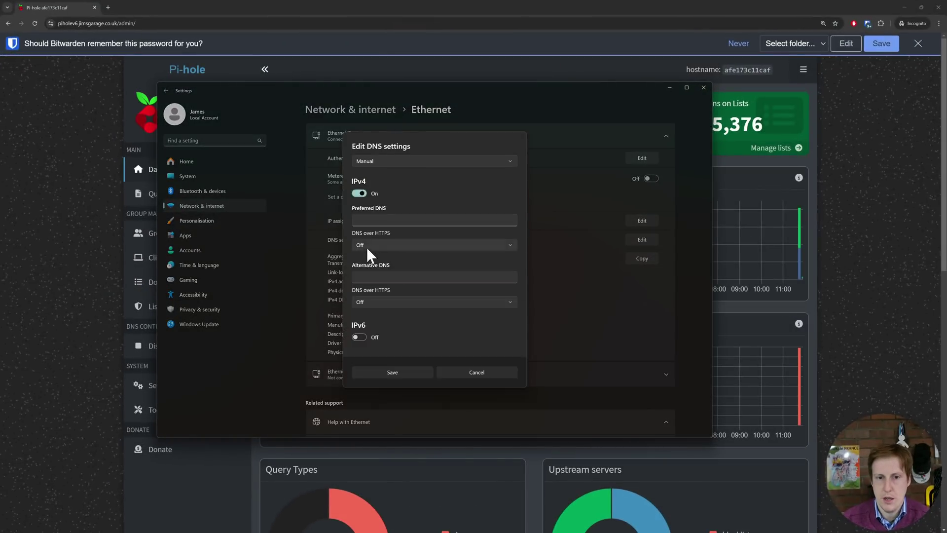
{"action": "left_click", "coordinate": [389, 221]}
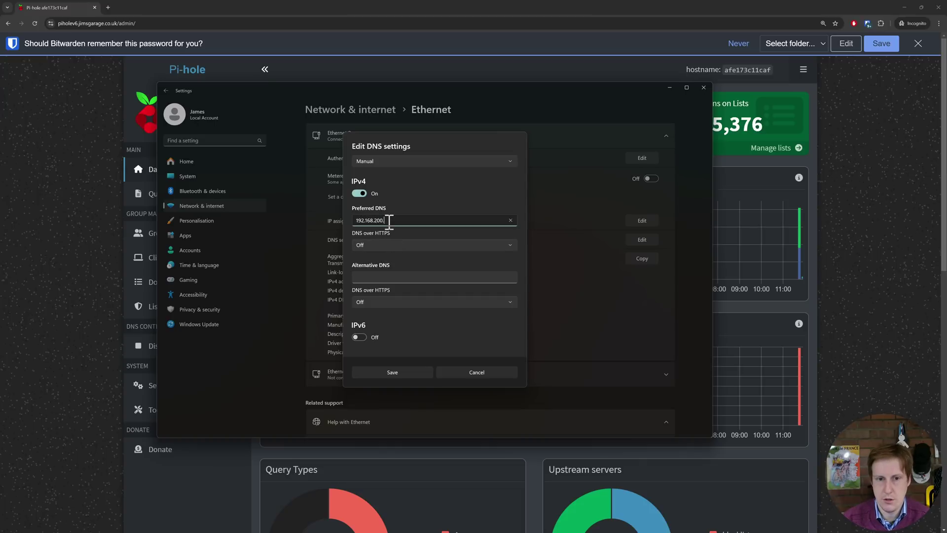
{"action": "left_click", "coordinate": [391, 372]}
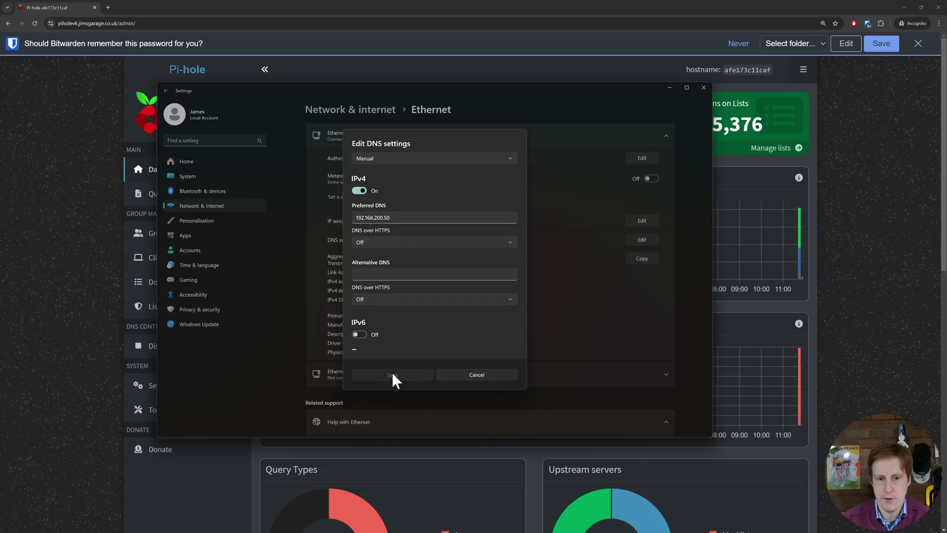
{"action": "left_click", "coordinate": [150, 331]}
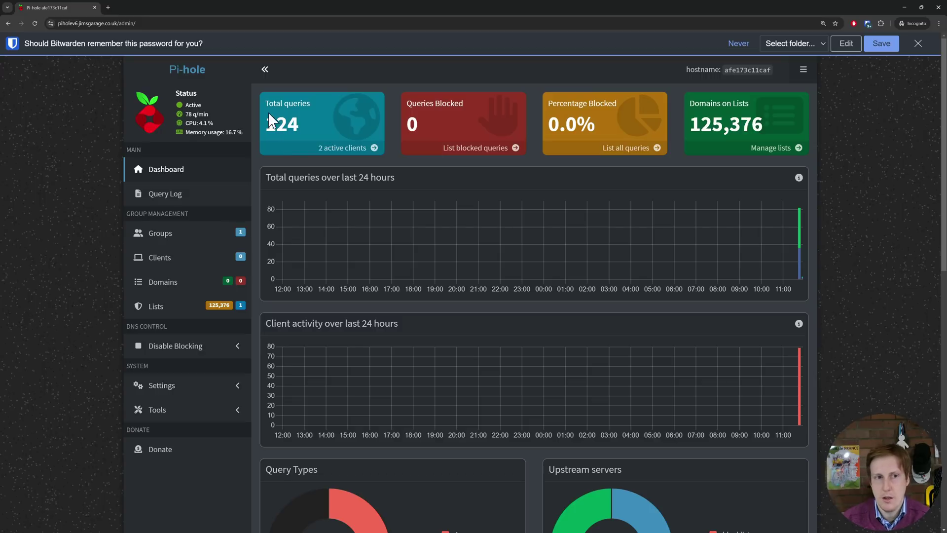
- Search Google for 'ubuntu' in a new tab, then close that tab
{"action": "left_click", "coordinate": [108, 7]}
{"action": "type", "text": "ubuntu"}
{"action": "key", "text": "Return"}
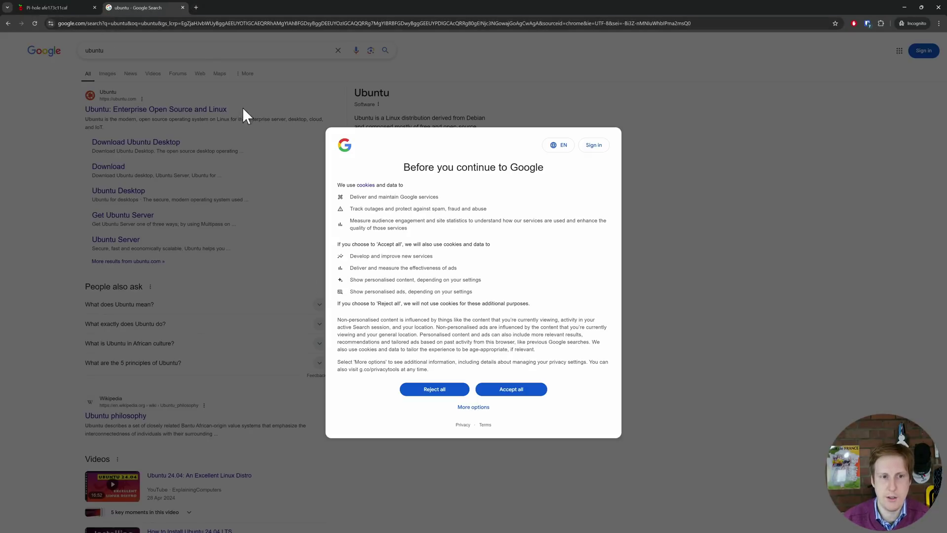
{"action": "left_click", "coordinate": [182, 8]}
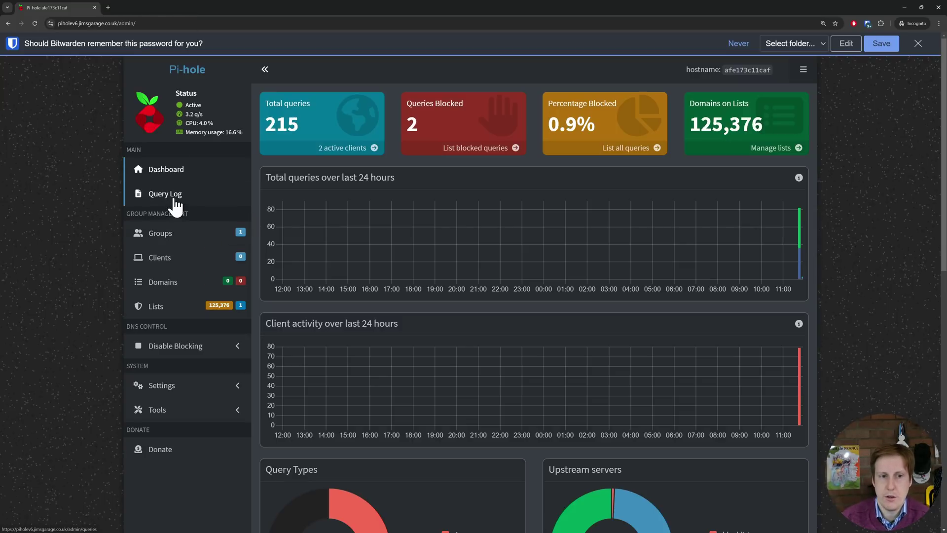
- Refresh the dashboard, then browse the Query Log, Groups, Domains and Subscribed lists pages
{"action": "left_click", "coordinate": [189, 173]}
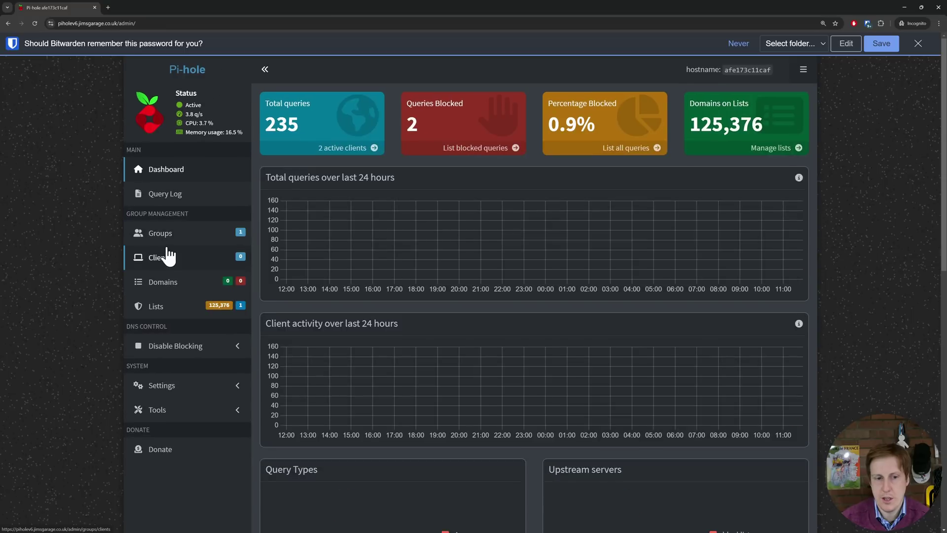
{"action": "left_click", "coordinate": [169, 199]}
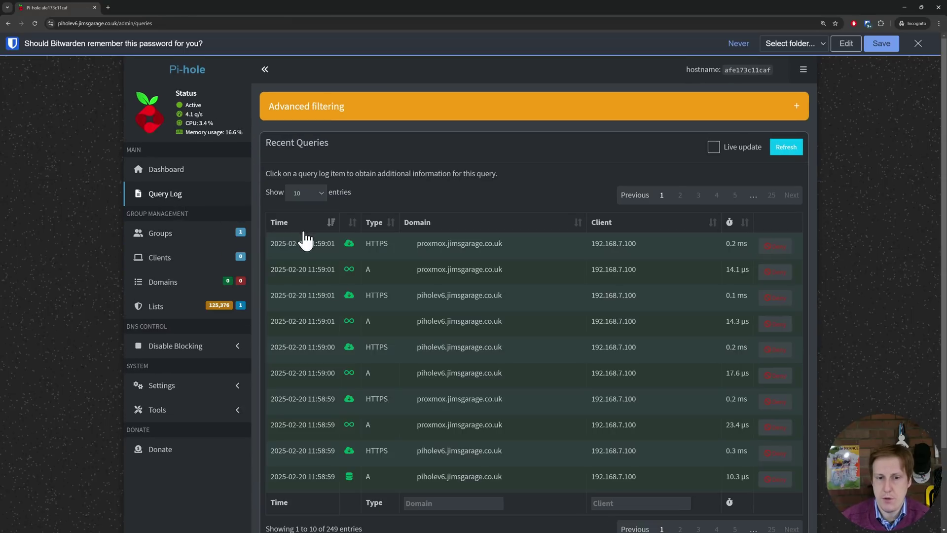
{"action": "mouse_move", "coordinate": [351, 242]}
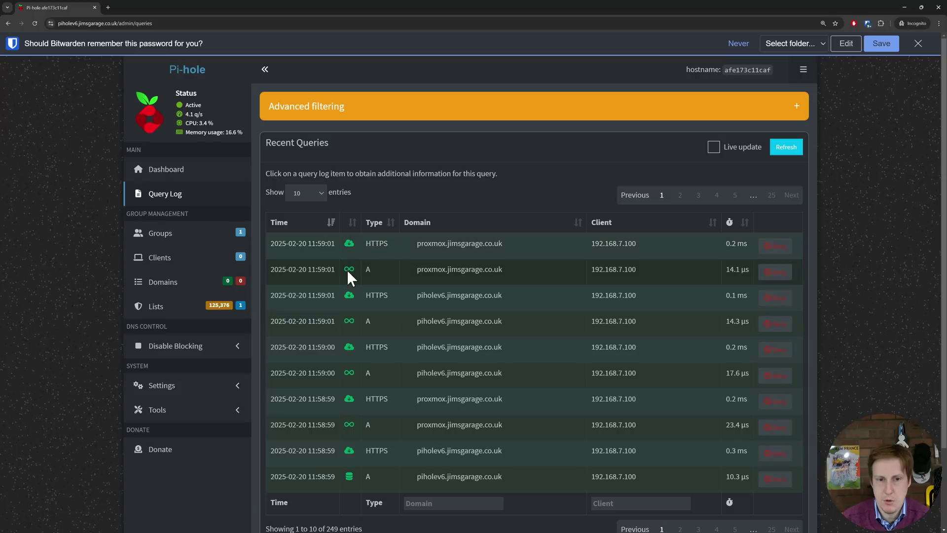
{"action": "mouse_move", "coordinate": [347, 270]}
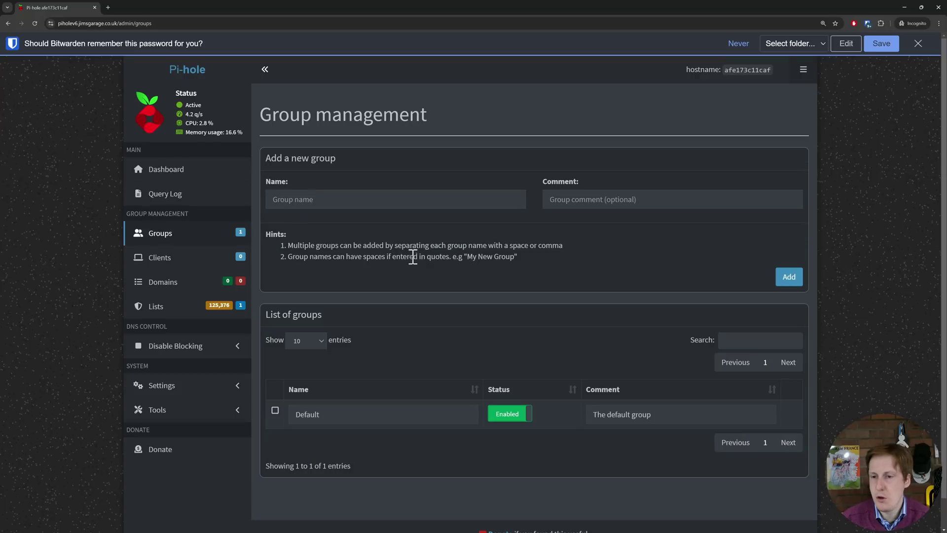
{"action": "left_click", "coordinate": [172, 258]}
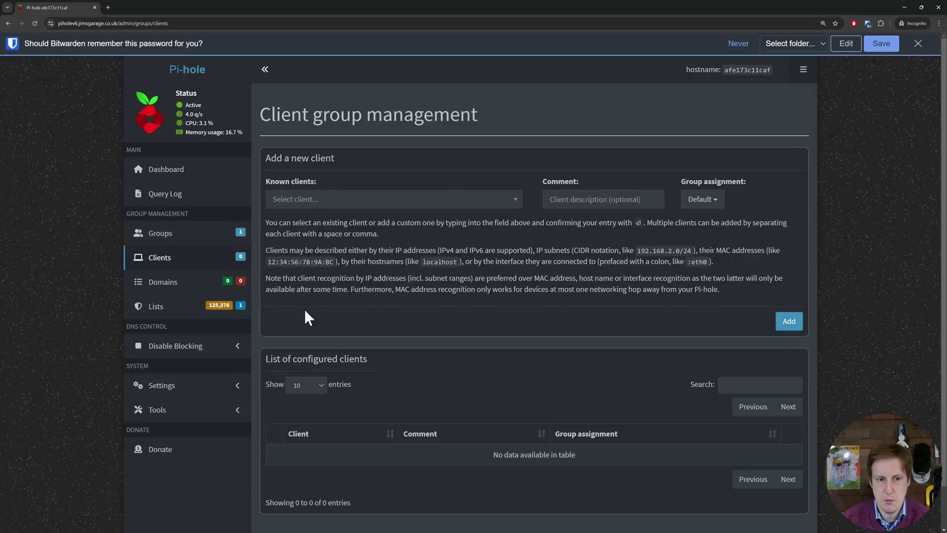
{"action": "left_click", "coordinate": [180, 285]}
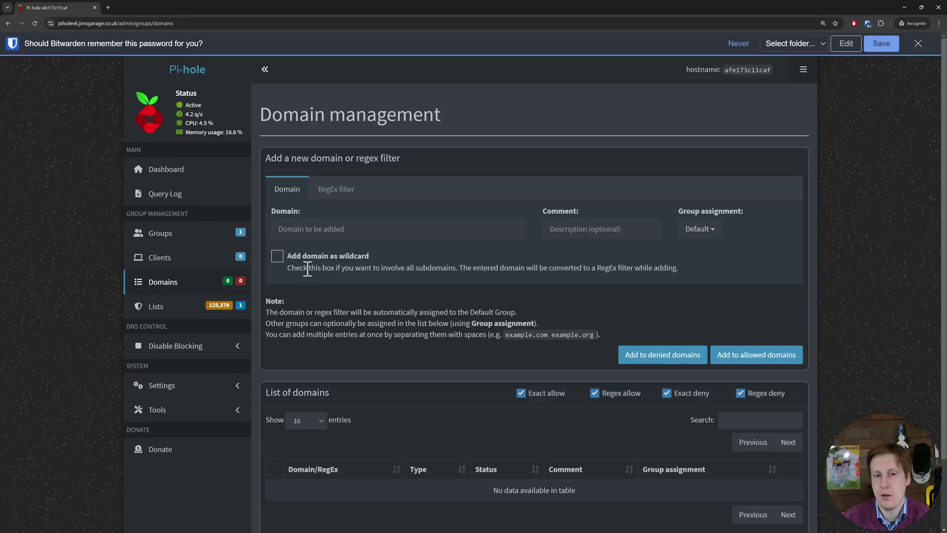
{"action": "left_click", "coordinate": [168, 308]}
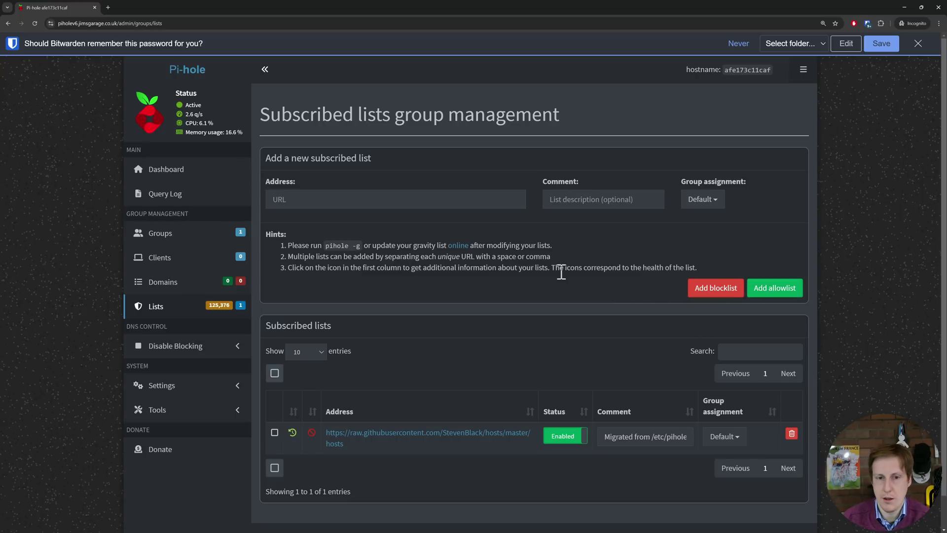
- Show the timed options for pausing blocking under Disable Blocking
{"action": "left_click", "coordinate": [185, 346]}
{"action": "left_click", "coordinate": [187, 346]}
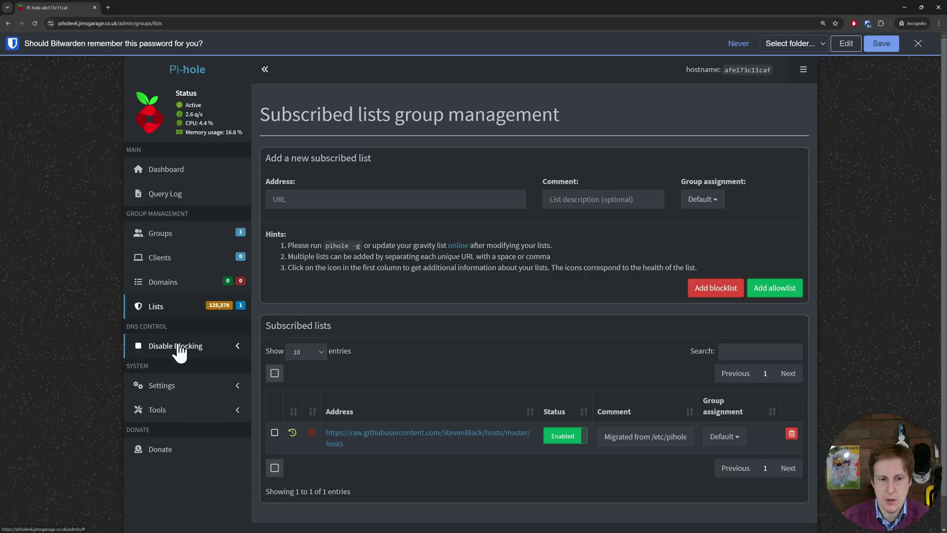
{"action": "left_click", "coordinate": [200, 346]}
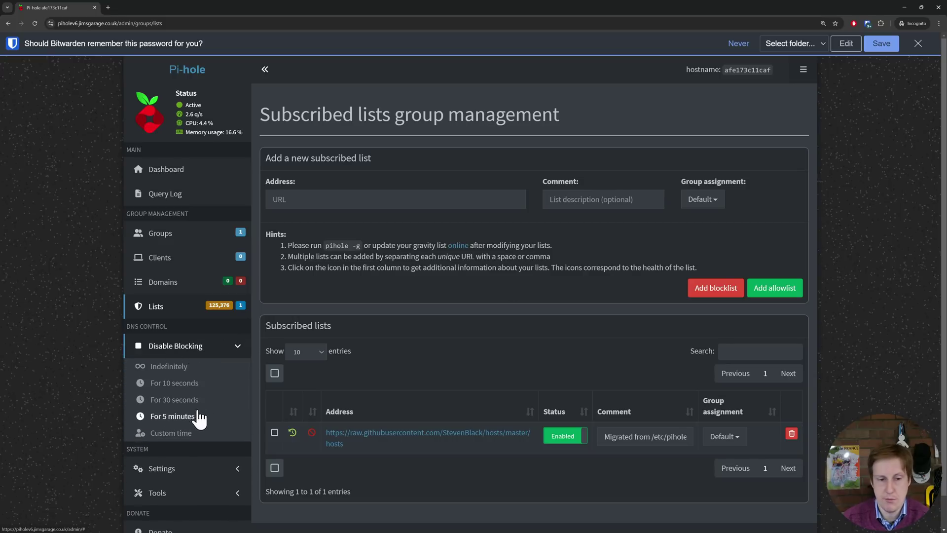
- Go to Settings > System to see host information and DNS reply metrics
{"action": "scroll", "coordinate": [198, 424], "scroll_direction": "down", "scroll_amount": 1}
{"action": "left_click", "coordinate": [168, 453]}
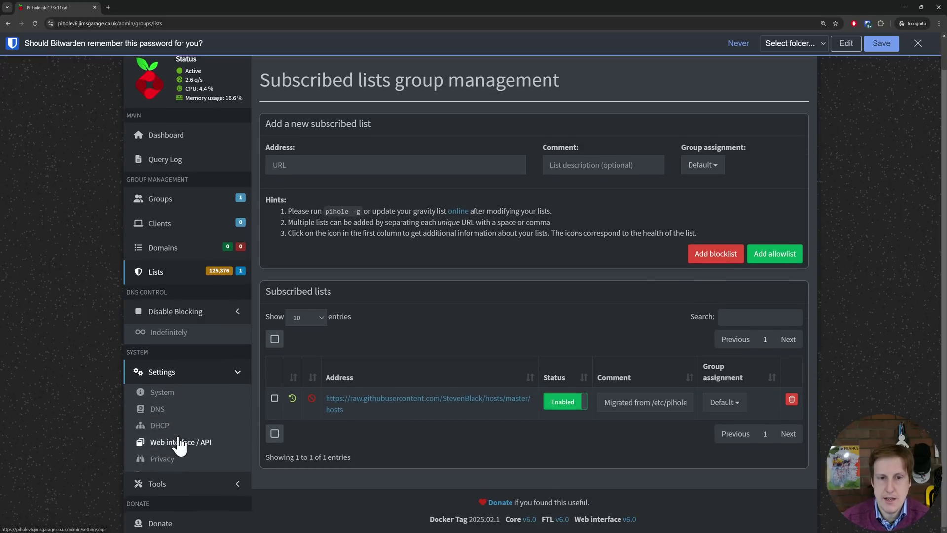
{"action": "left_click", "coordinate": [182, 373]}
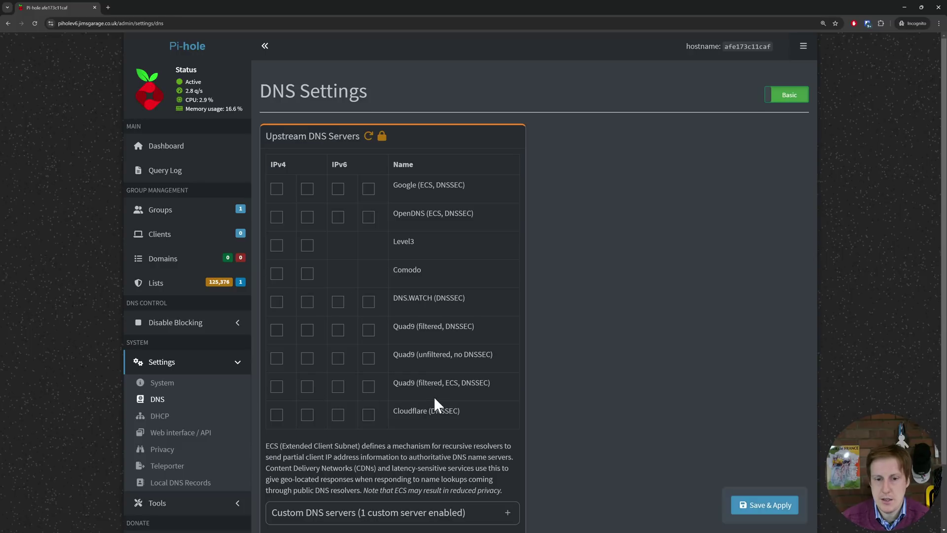
- Check the custom DNS servers section, then move on to the DHCP Settings page
{"action": "scroll", "coordinate": [434, 398], "scroll_direction": "down", "scroll_amount": 2}
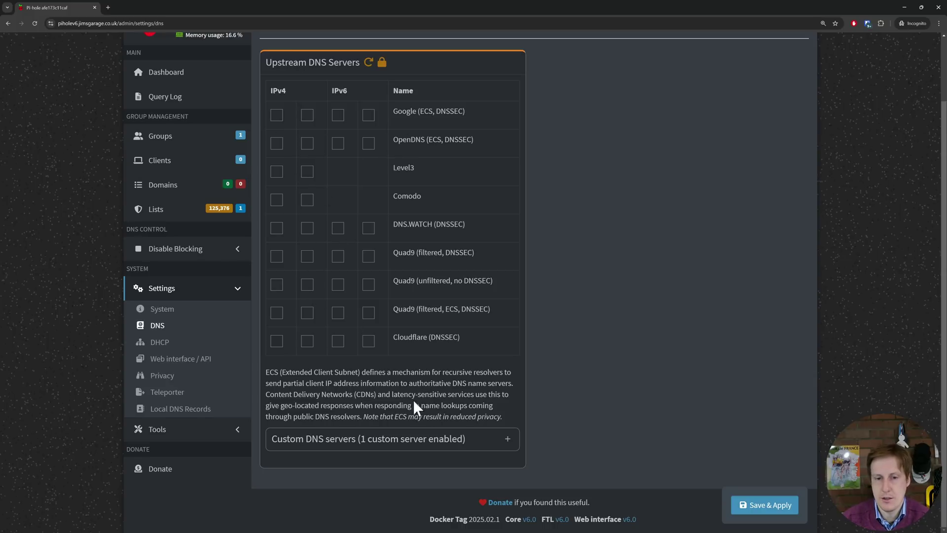
{"action": "left_click", "coordinate": [508, 441]}
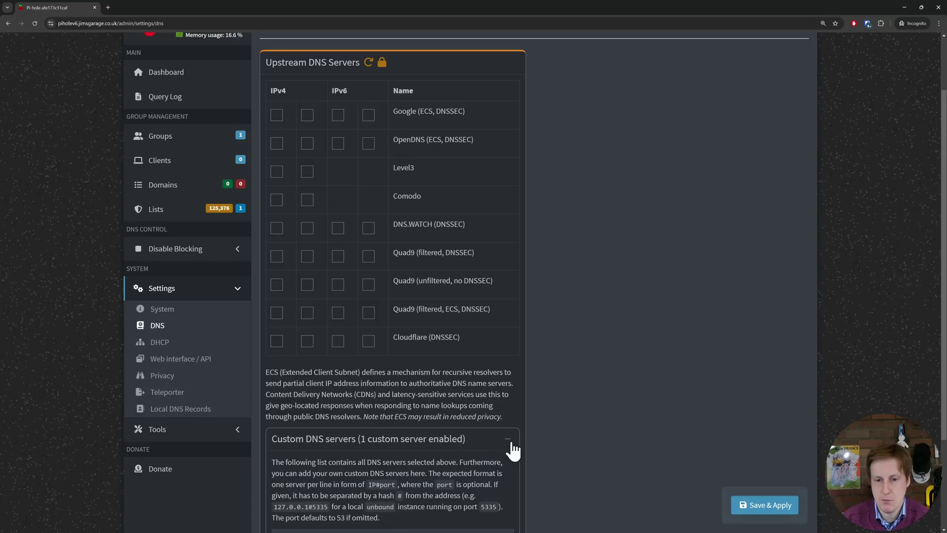
{"action": "scroll", "coordinate": [579, 427], "scroll_direction": "down", "scroll_amount": 2}
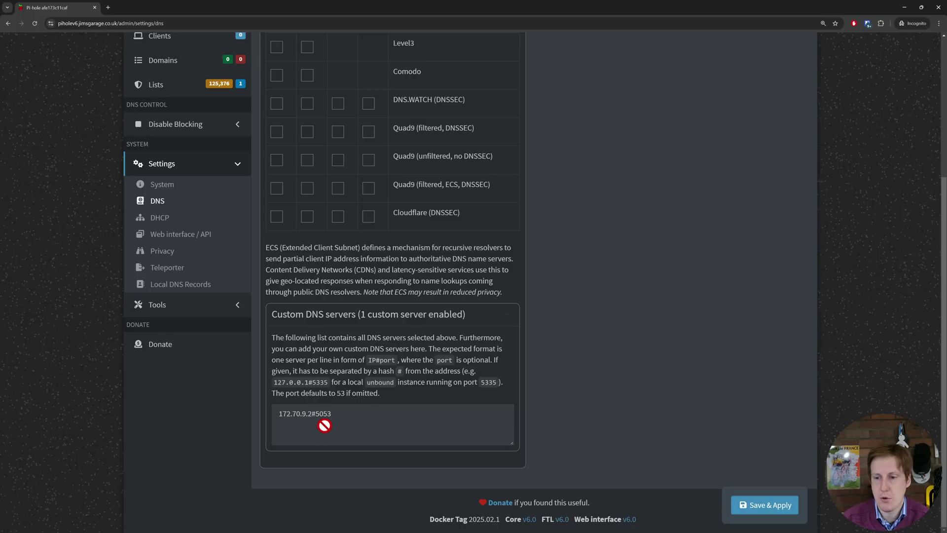
{"action": "left_click", "coordinate": [160, 217]}
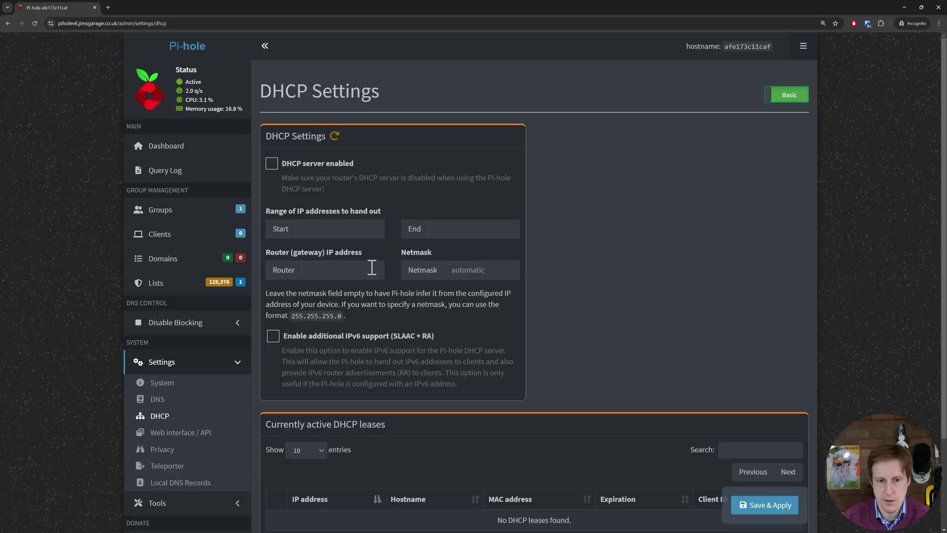
- Apply the Star Trek LCARS theme in the Web interface / API settings
{"action": "scroll", "coordinate": [372, 291], "scroll_direction": "down", "scroll_amount": 2}
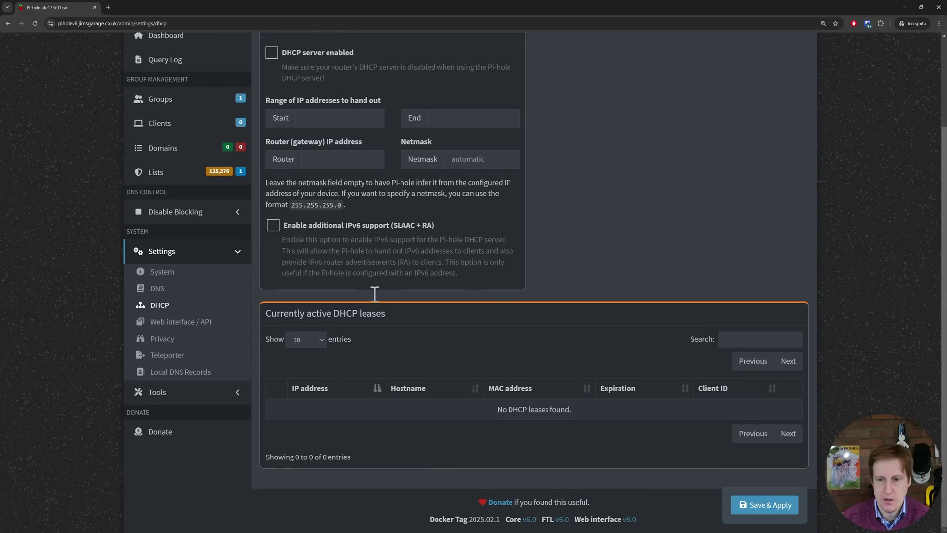
{"action": "left_click", "coordinate": [170, 323]}
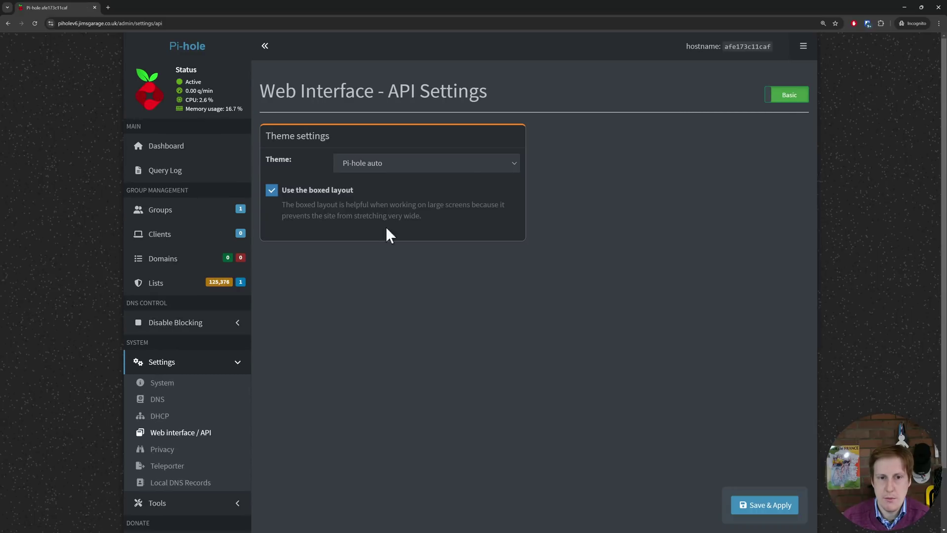
{"action": "left_click", "coordinate": [495, 167]}
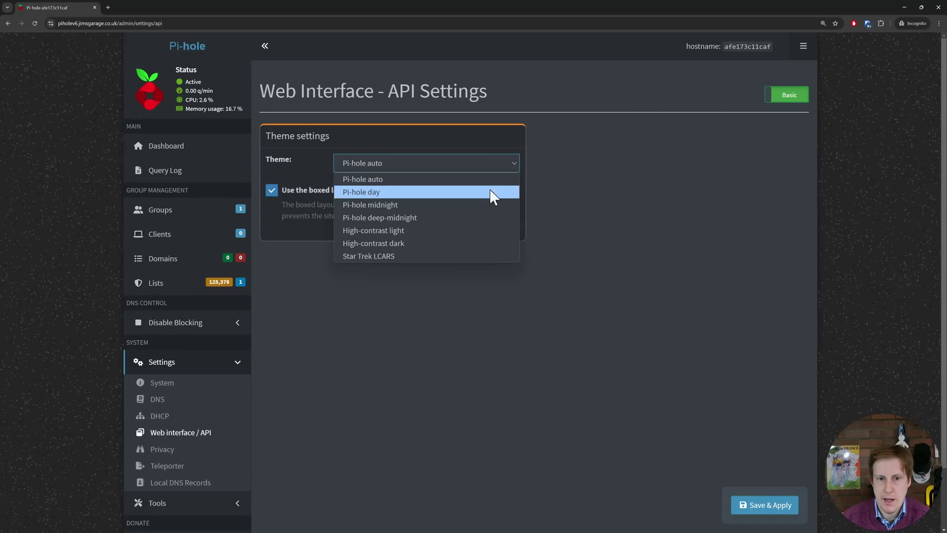
{"action": "left_click", "coordinate": [444, 255]}
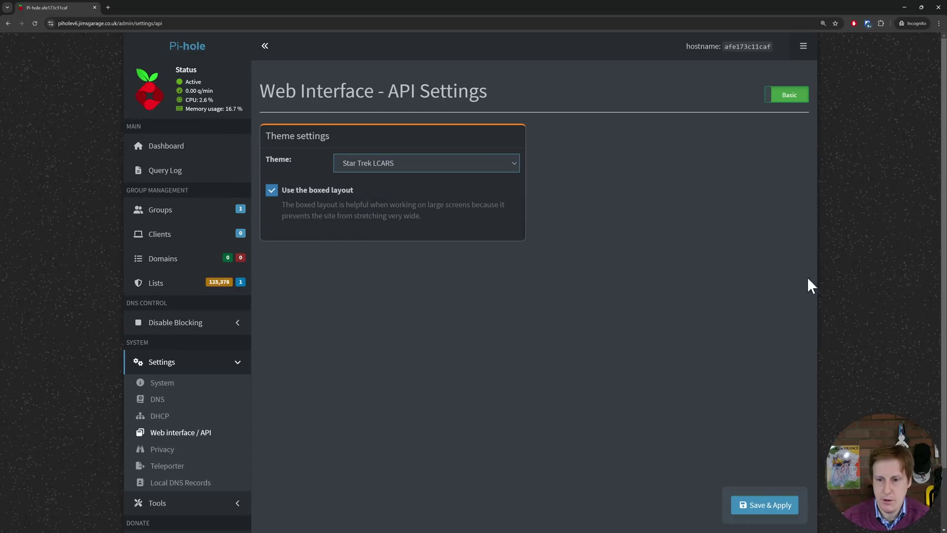
{"action": "left_click", "coordinate": [758, 504]}
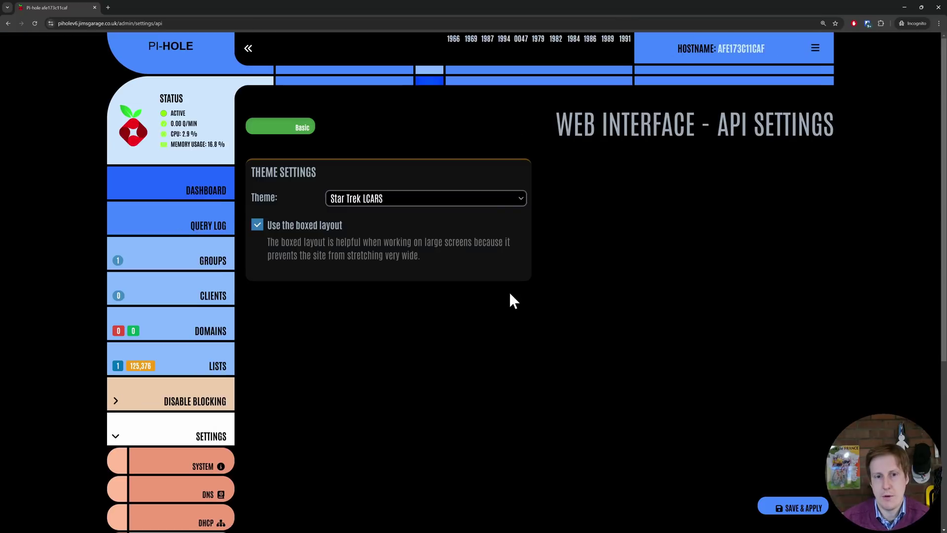
- Restore and save the Pi-hole auto theme
{"action": "scroll", "coordinate": [287, 340], "scroll_direction": "down", "scroll_amount": 2}
{"action": "scroll", "coordinate": [294, 341], "scroll_direction": "up", "scroll_amount": 1}
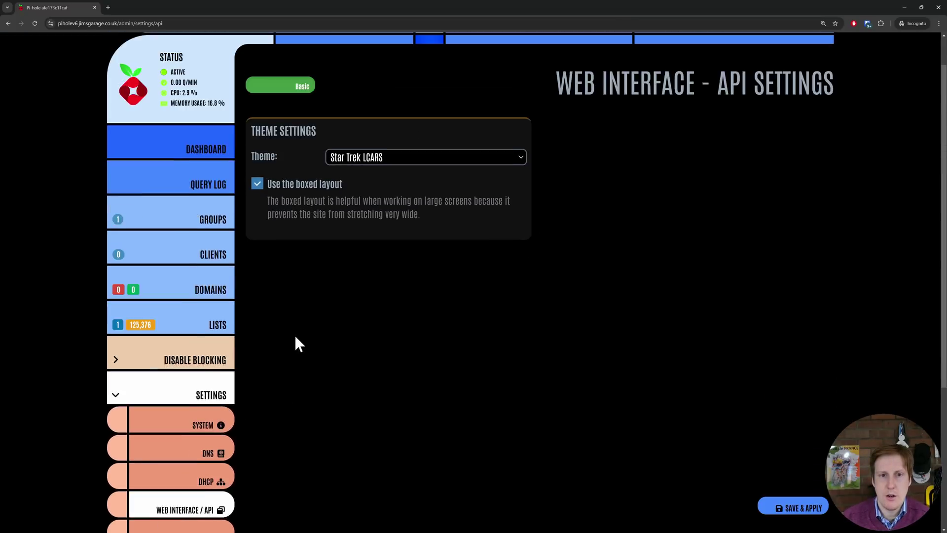
{"action": "left_click", "coordinate": [423, 167]}
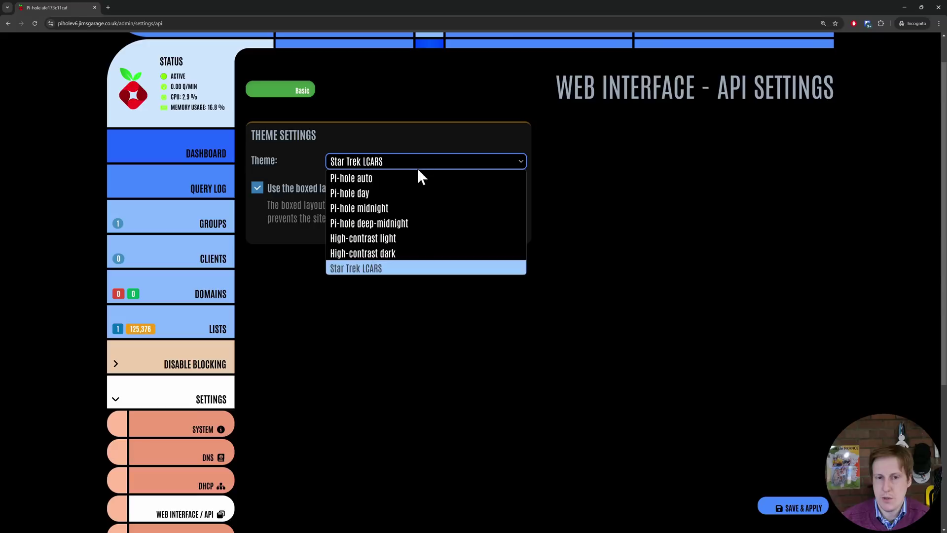
{"action": "left_click", "coordinate": [392, 176]}
{"action": "left_click", "coordinate": [795, 508]}
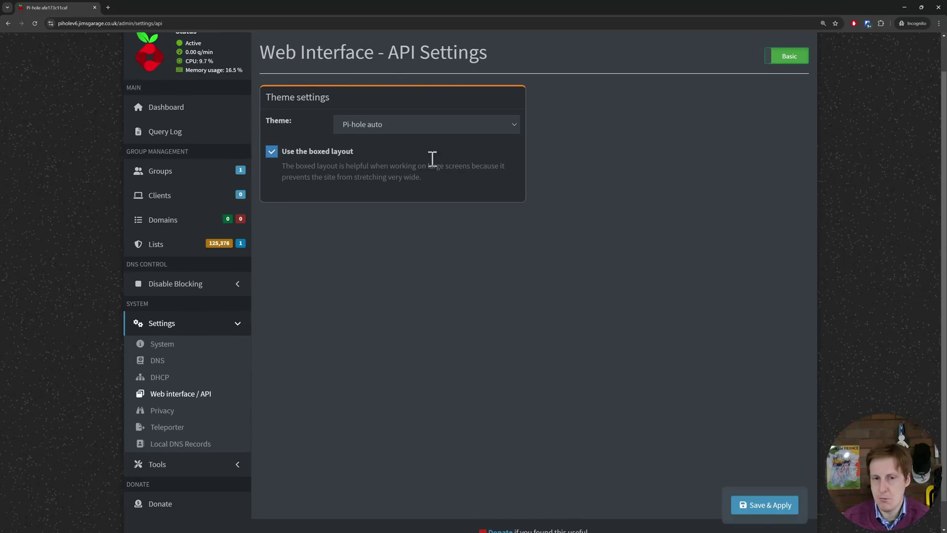
{"action": "left_click", "coordinate": [204, 411]}
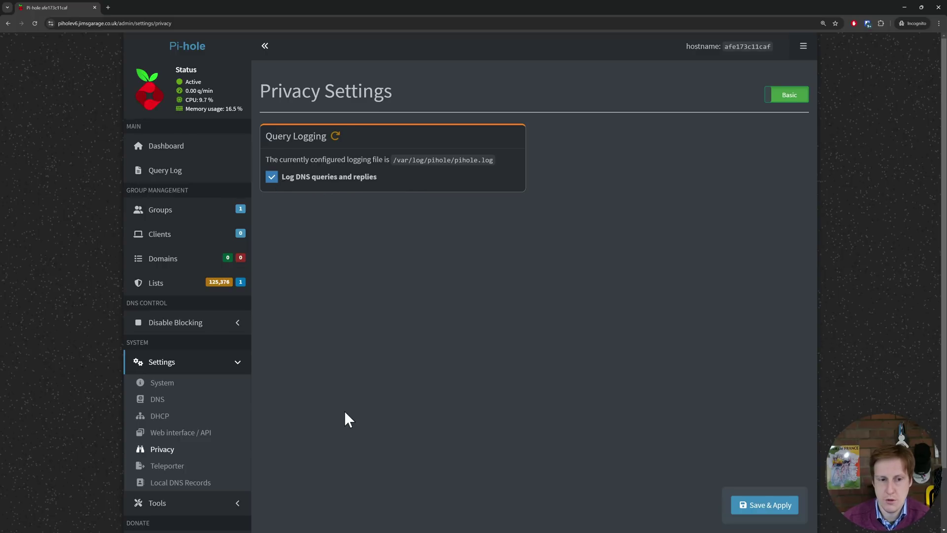
- Open the Teleporter page for exporting or importing the Pi-hole configuration
{"action": "left_click", "coordinate": [190, 467]}
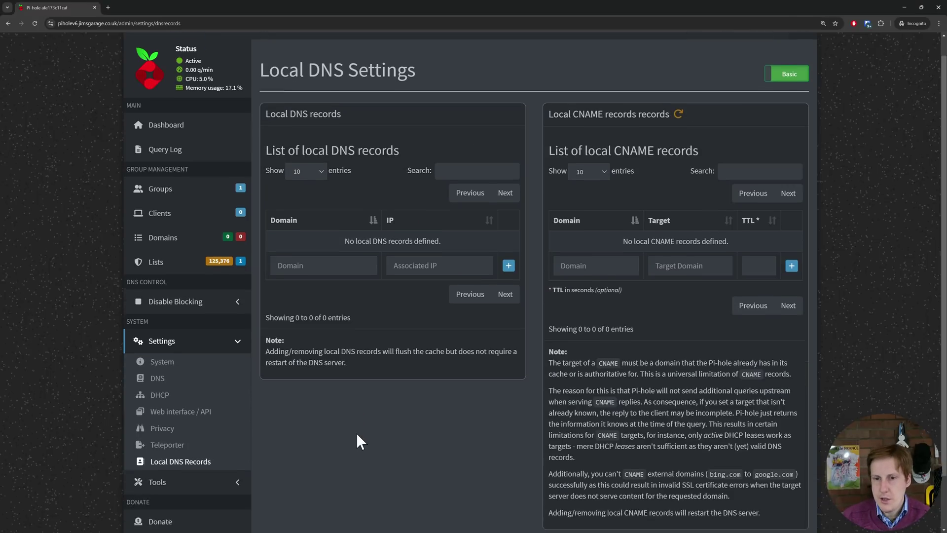
- Under Tools, open Pi-hole diagnosis and confirm it reports no issues found
{"action": "scroll", "coordinate": [359, 437], "scroll_direction": "down", "scroll_amount": 2}
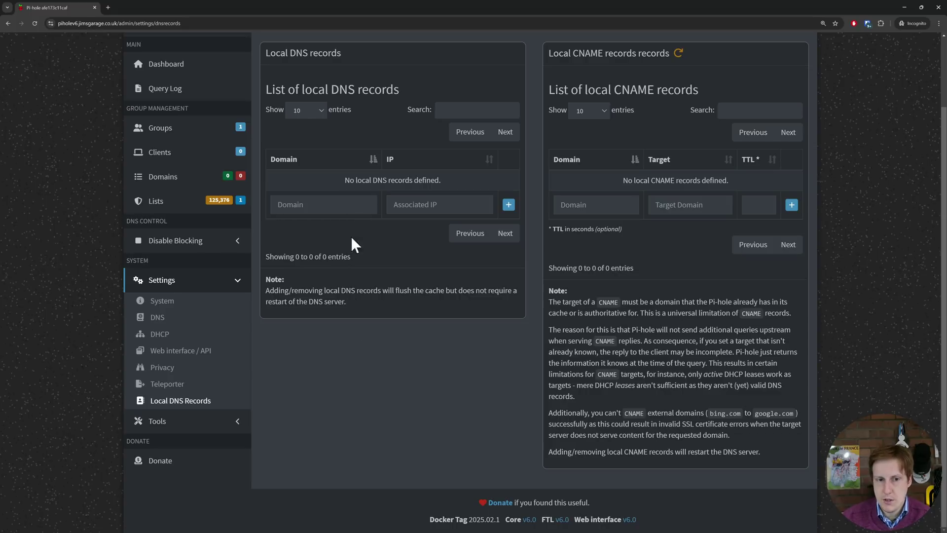
{"action": "left_click", "coordinate": [209, 422]}
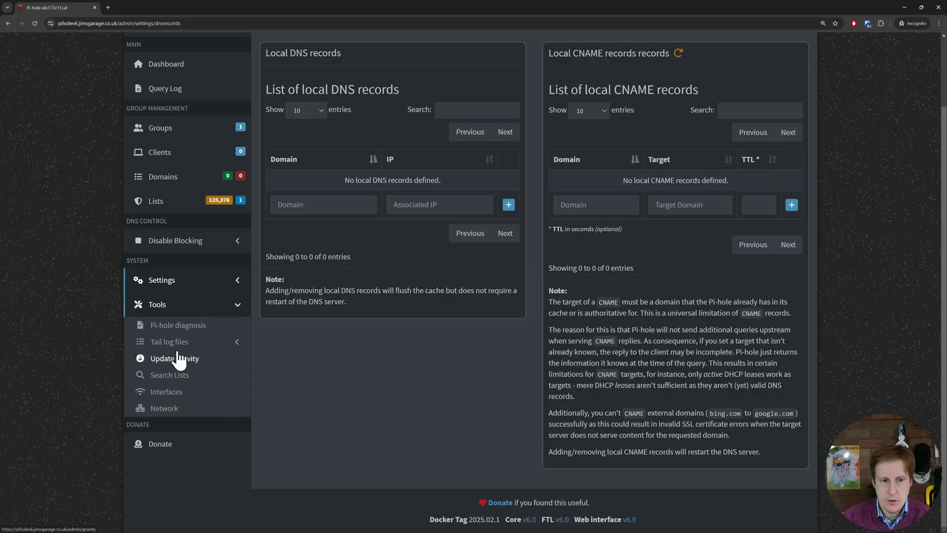
{"action": "left_click", "coordinate": [188, 326]}
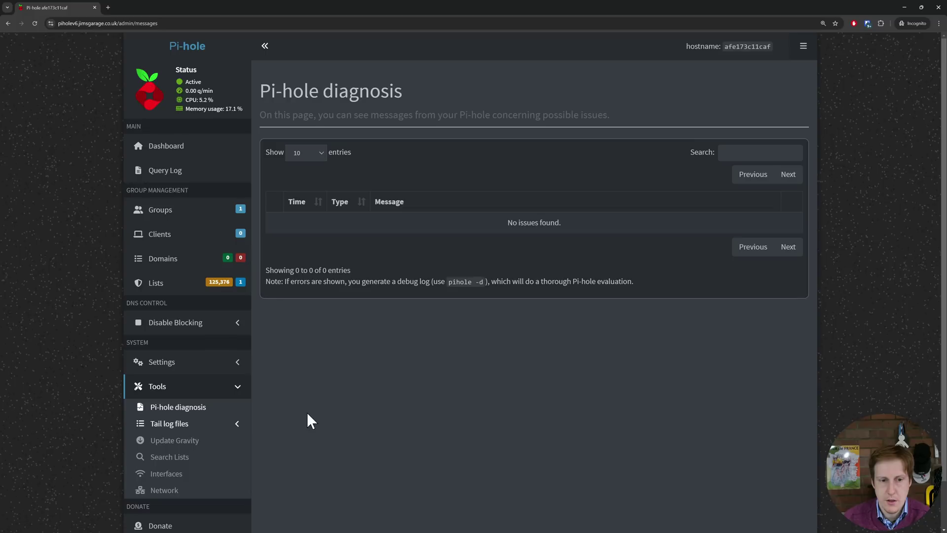
{"action": "scroll", "coordinate": [271, 389], "scroll_direction": "down", "scroll_amount": 1}
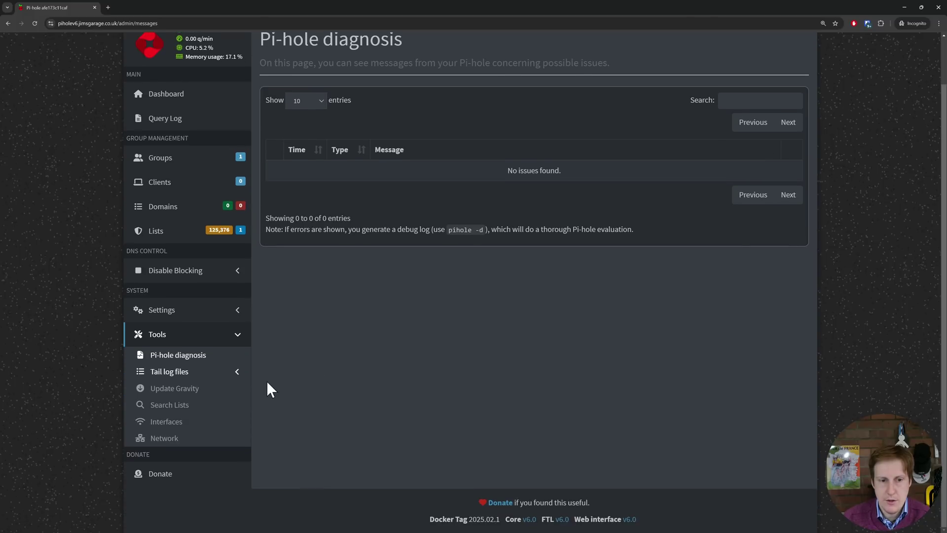
- View the live tails of pihole.log, FTL.log and webserver.log in turn
{"action": "left_click", "coordinate": [237, 373]}
{"action": "left_click", "coordinate": [204, 393]}
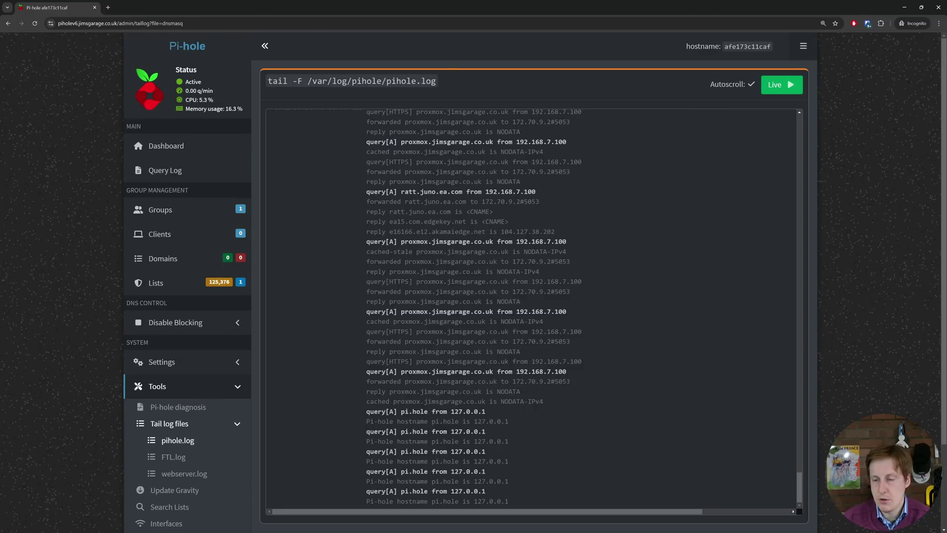
{"action": "left_click", "coordinate": [178, 459]}
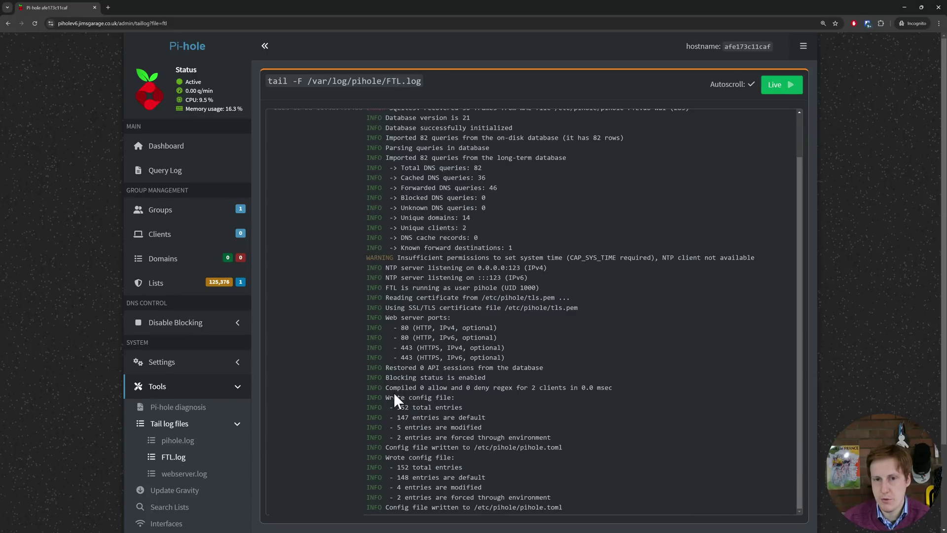
{"action": "left_click", "coordinate": [215, 481]}
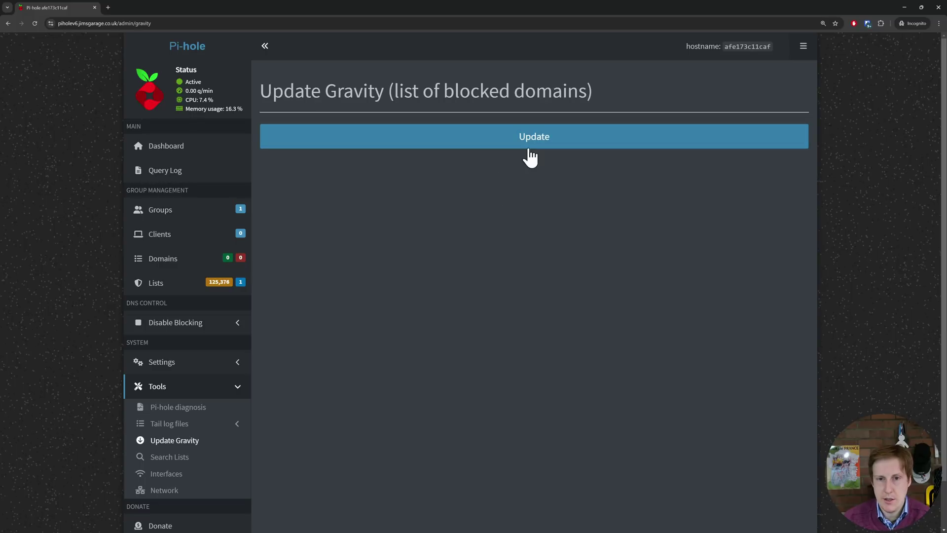
- Run the gravity update, then expand the lo, eth0 and eth1 interface details
{"action": "left_click", "coordinate": [534, 144]}
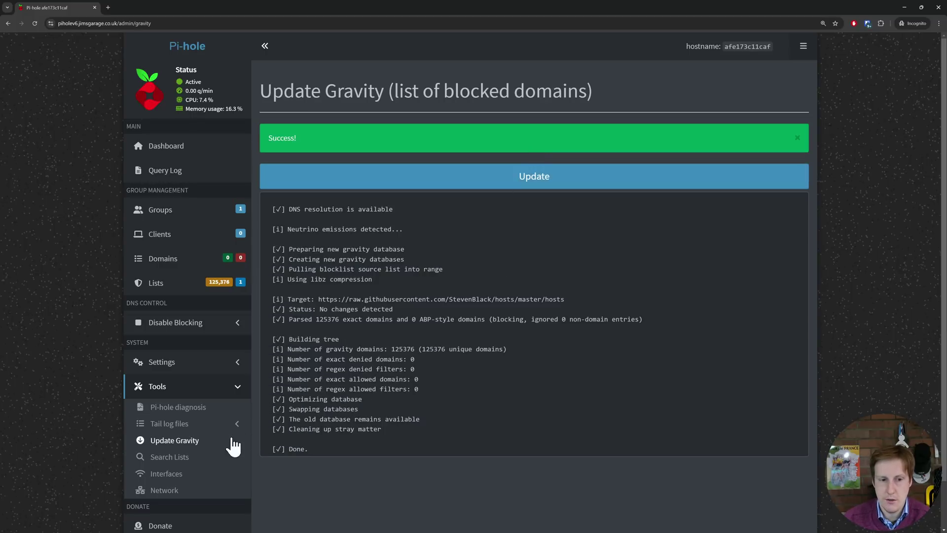
{"action": "left_click", "coordinate": [203, 458]}
{"action": "left_click", "coordinate": [166, 474]}
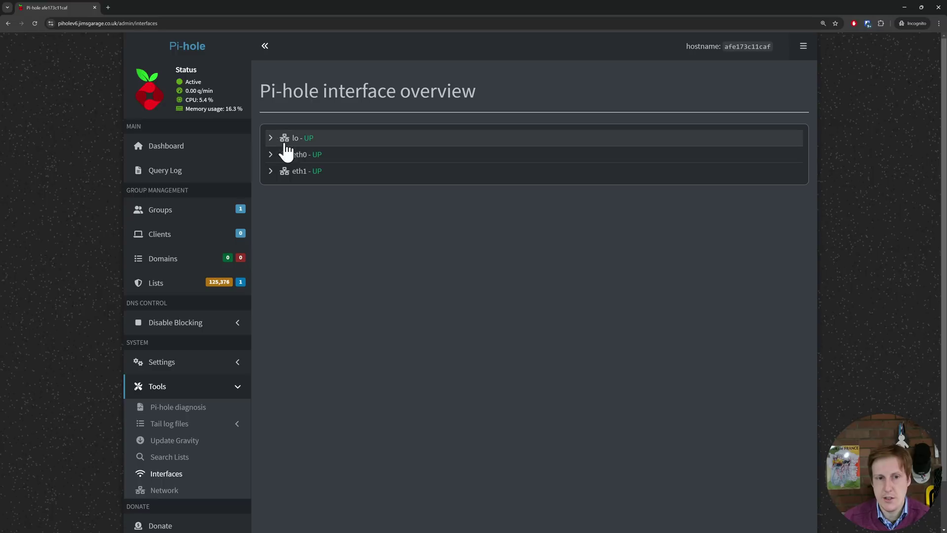
{"action": "left_click", "coordinate": [272, 139]}
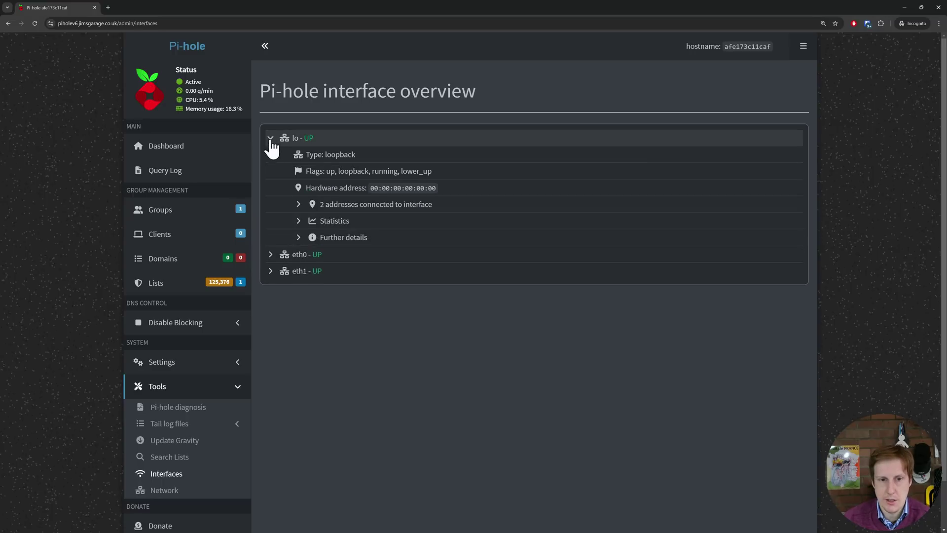
{"action": "left_click", "coordinate": [273, 257]}
{"action": "left_click", "coordinate": [273, 389]}
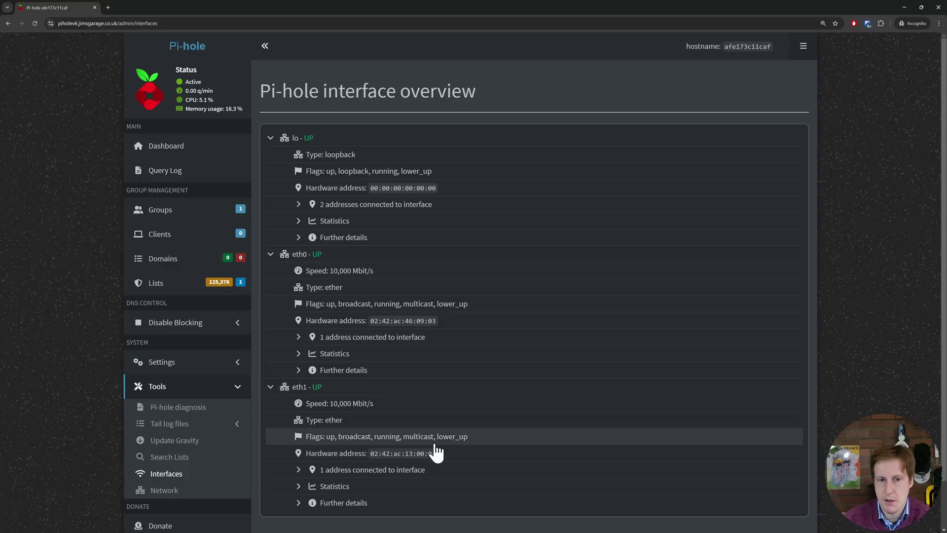
- Open the Network overview of devices under Tools, showing an empty table
{"action": "left_click", "coordinate": [178, 490]}
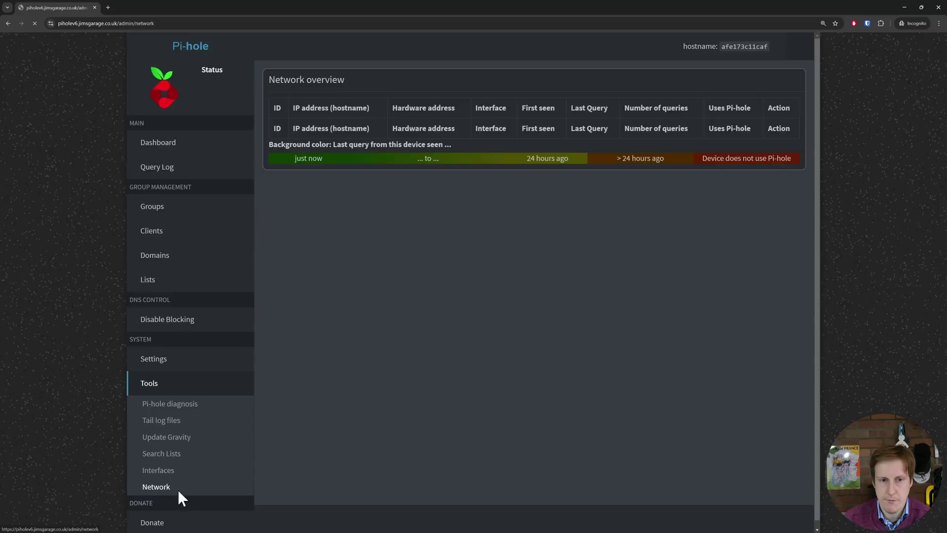